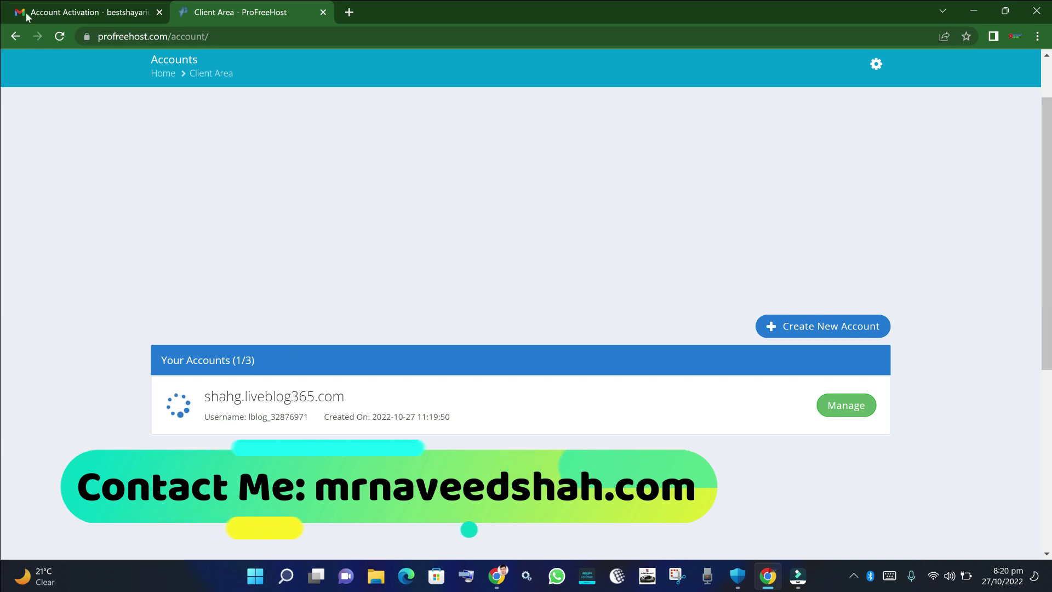
click(29, 12)
click(202, 112)
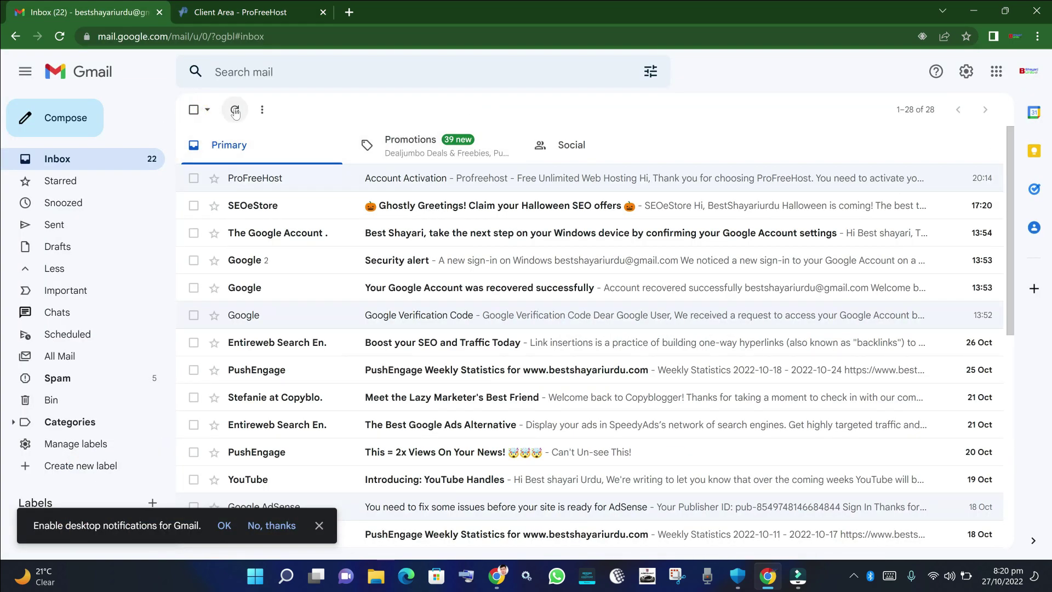
click(189, 7)
click(67, 7)
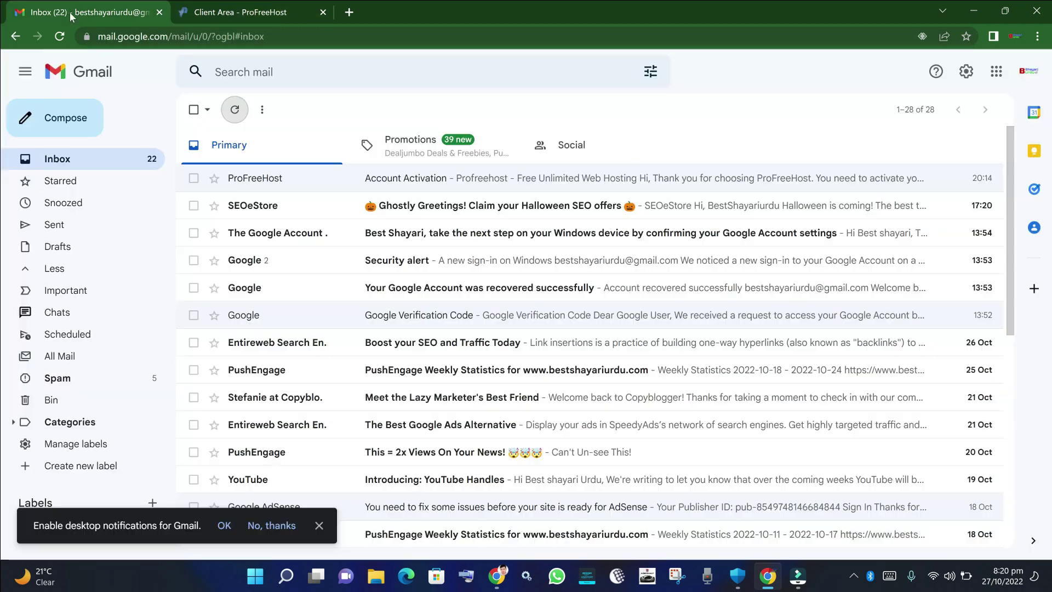
click(98, 376)
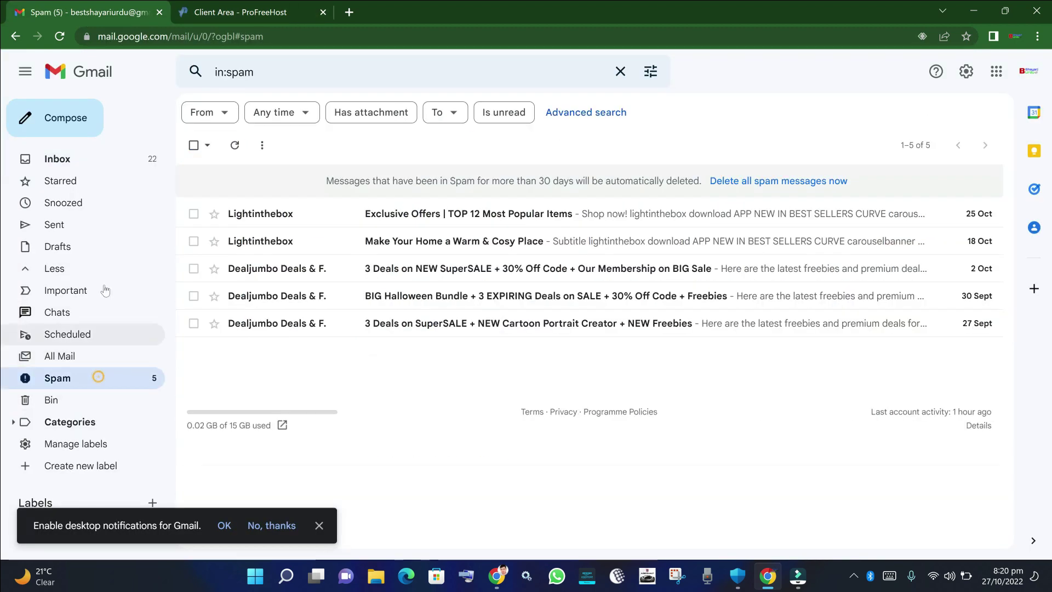
click(59, 160)
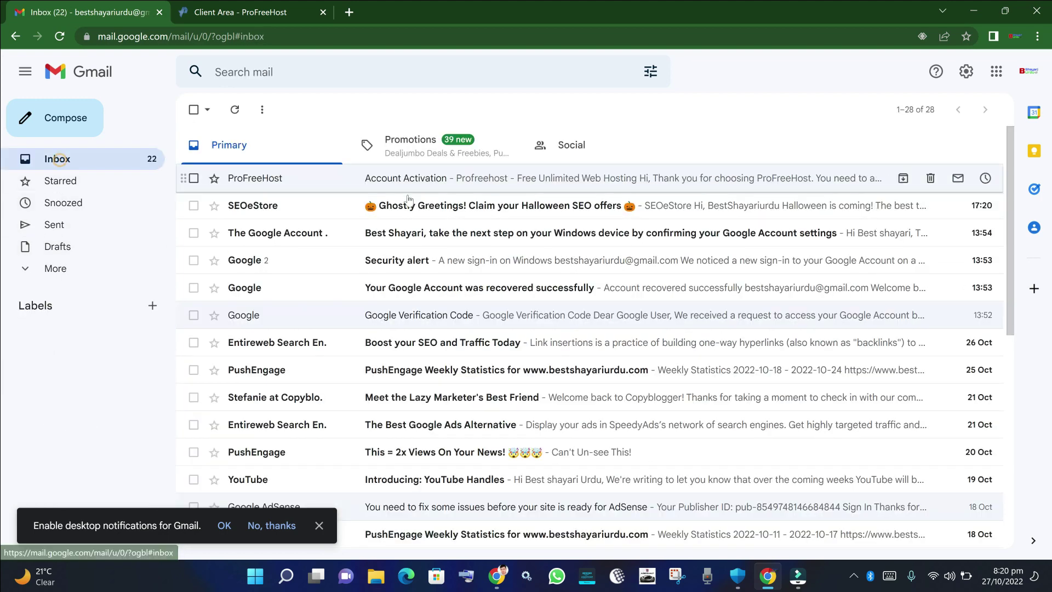
click(244, 7)
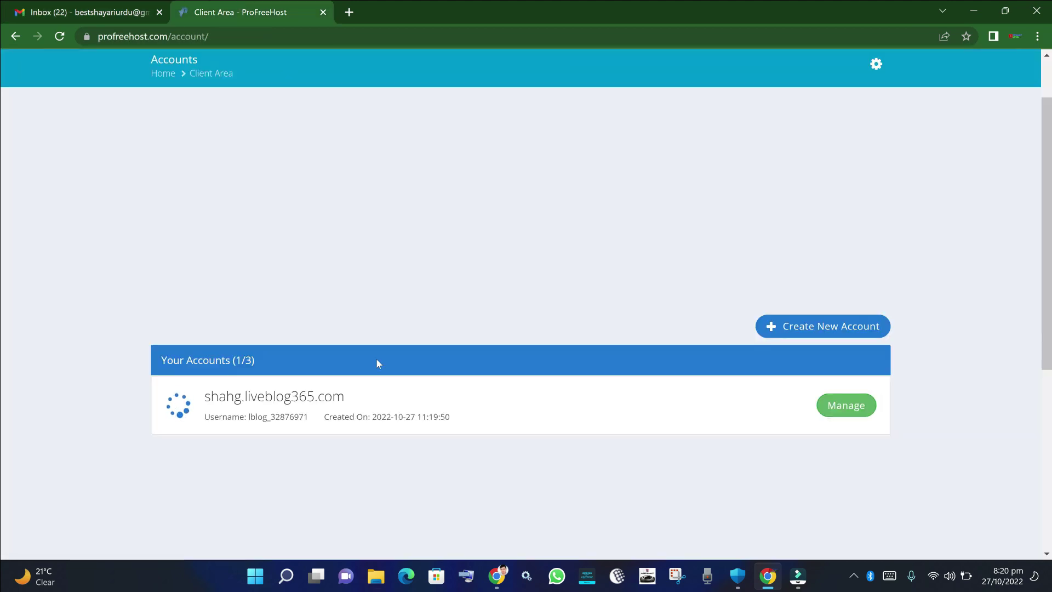
Copy the active liveblog365.com domain and open it to confirm the 'Account Activated Successfully' page
click(497, 575)
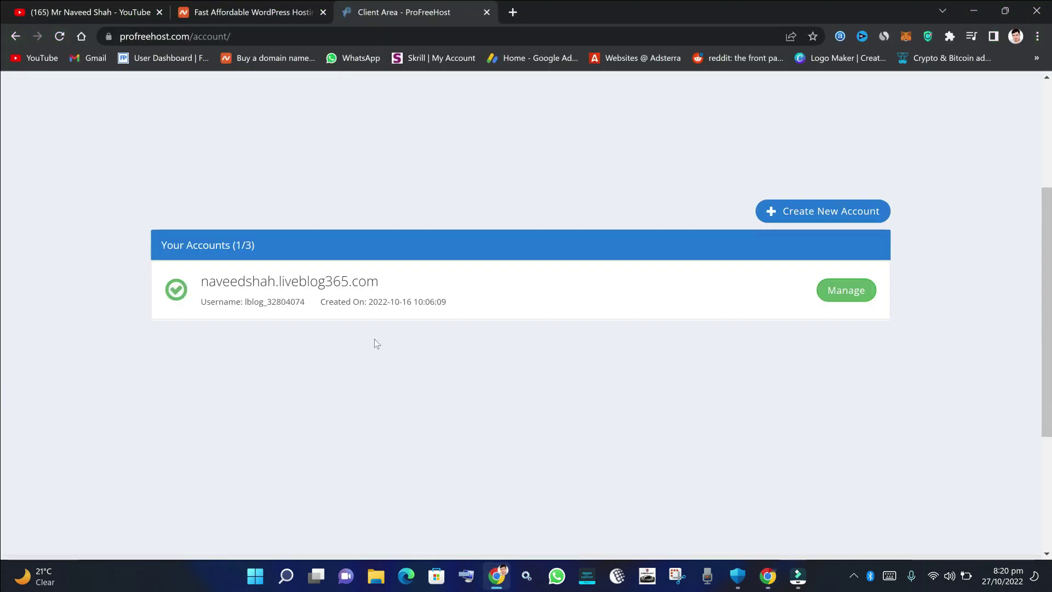
click(768, 576)
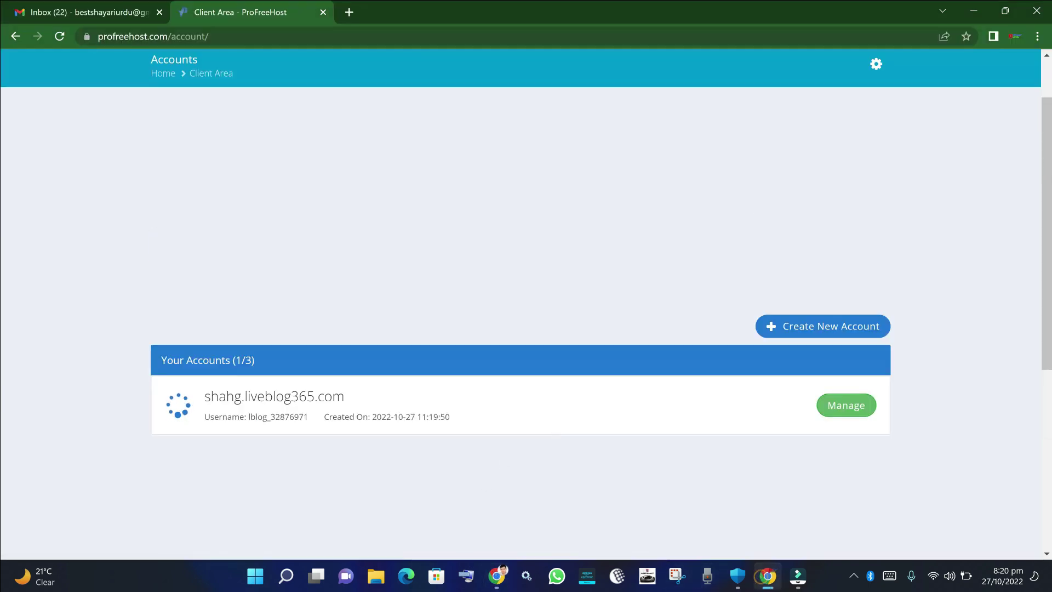
click(501, 574)
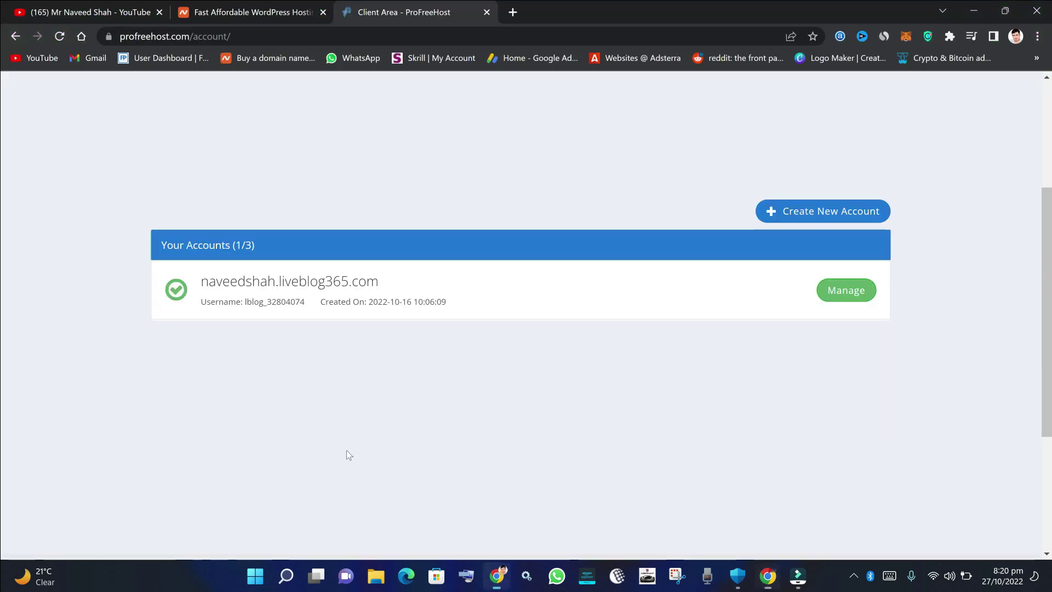
drag(216, 281, 377, 274)
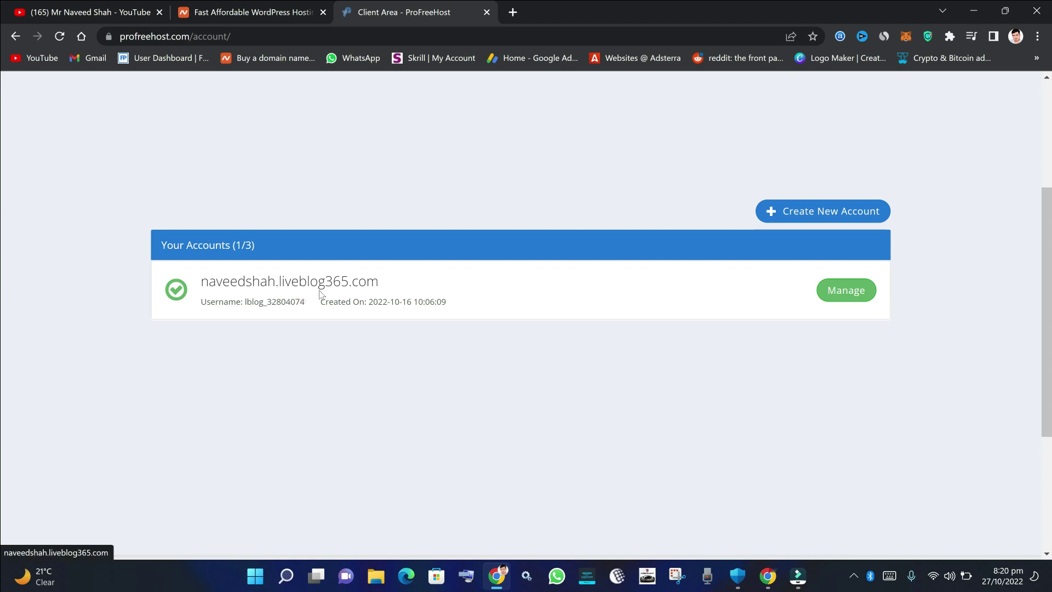
drag(380, 281, 201, 281)
click(210, 280)
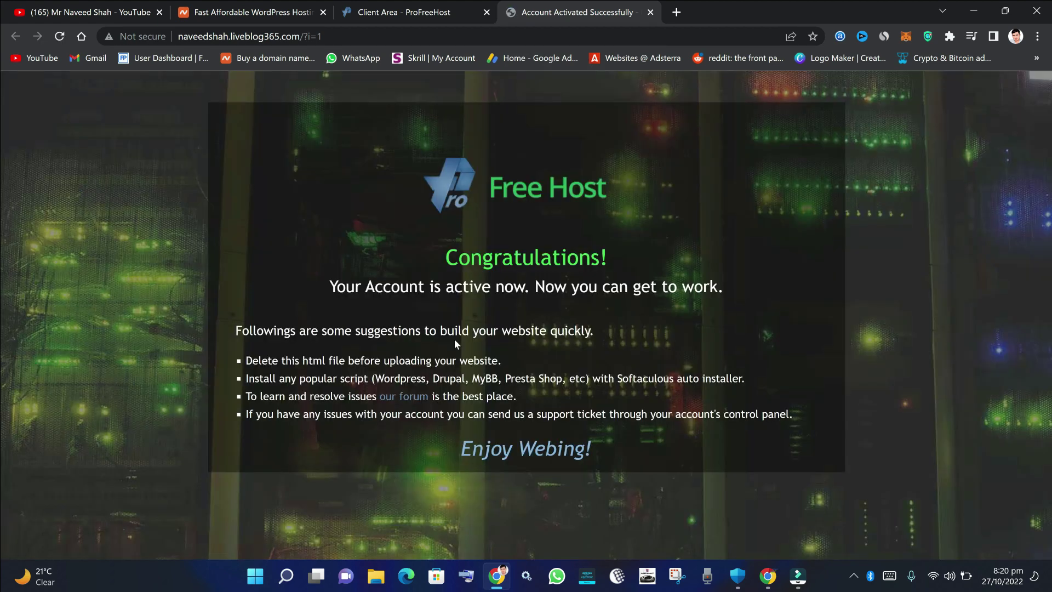
click(649, 12)
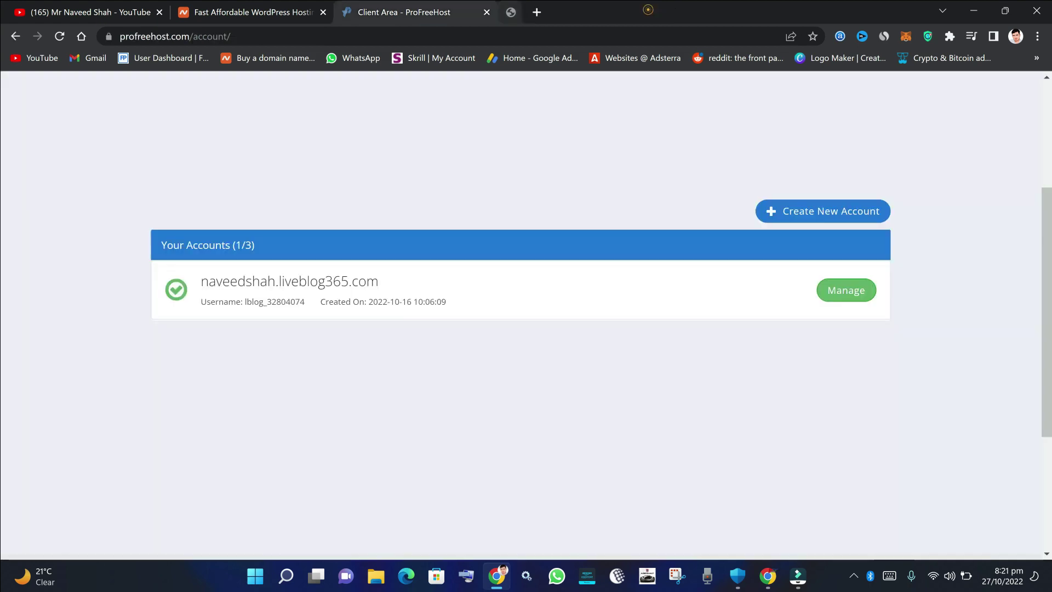
From the active account's Manage page, launch the Control Panel login in a new tab
click(848, 302)
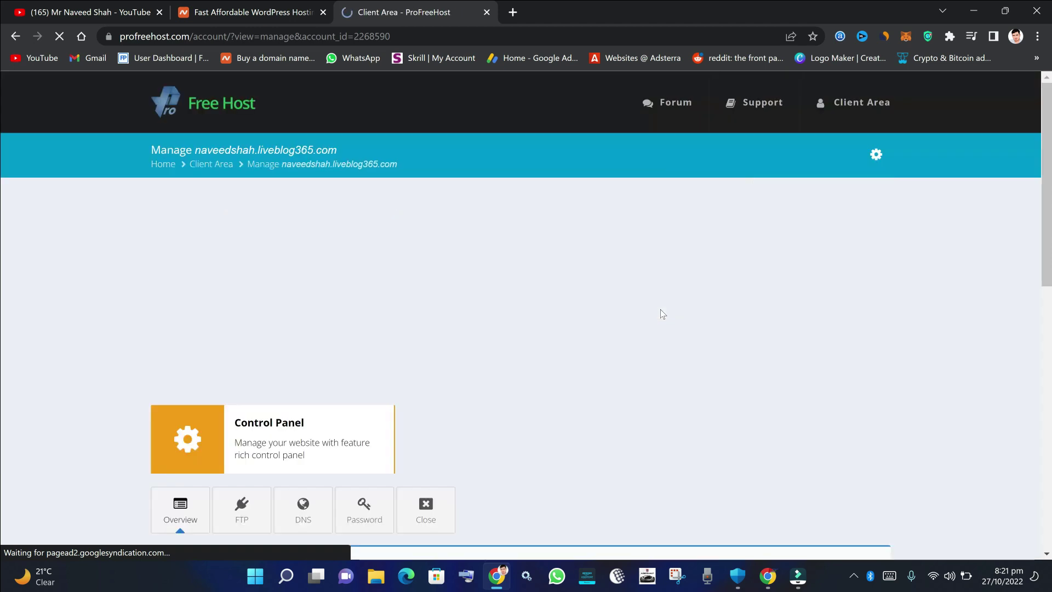
scroll(307, 309, down, 3)
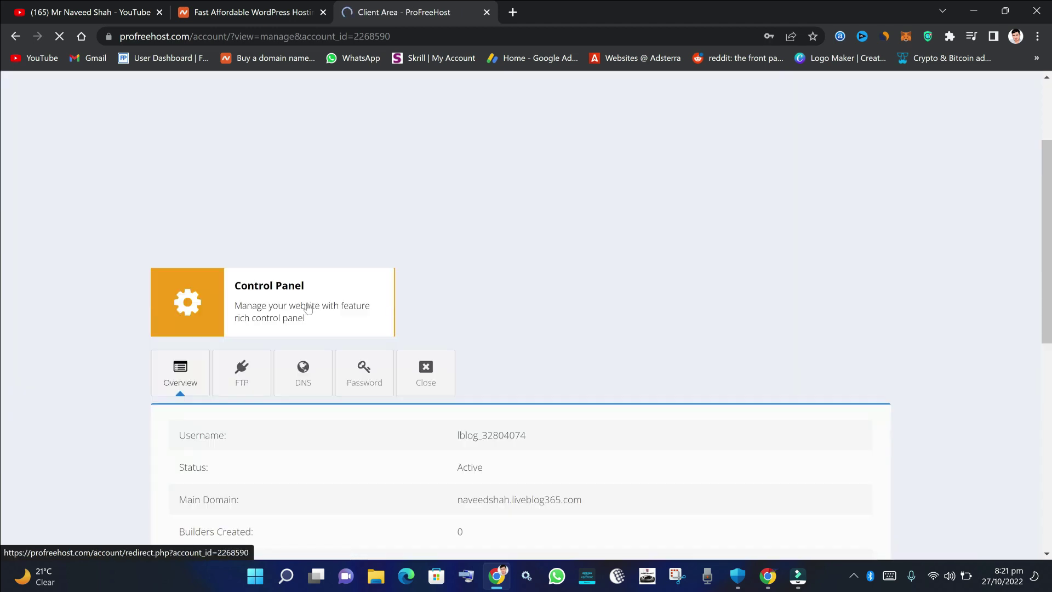
click(215, 298)
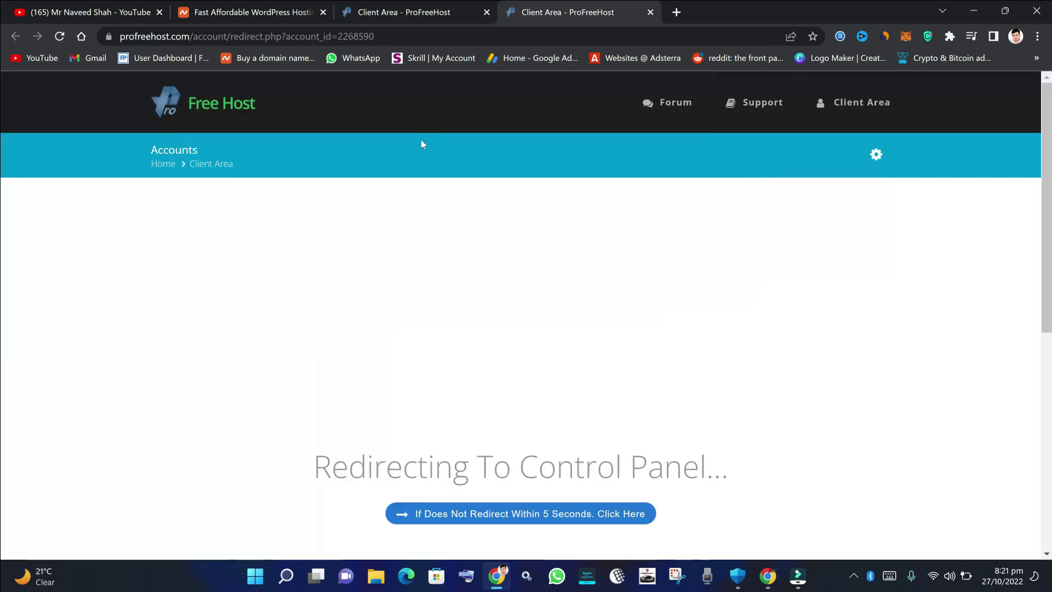
scroll(430, 176, down, 2)
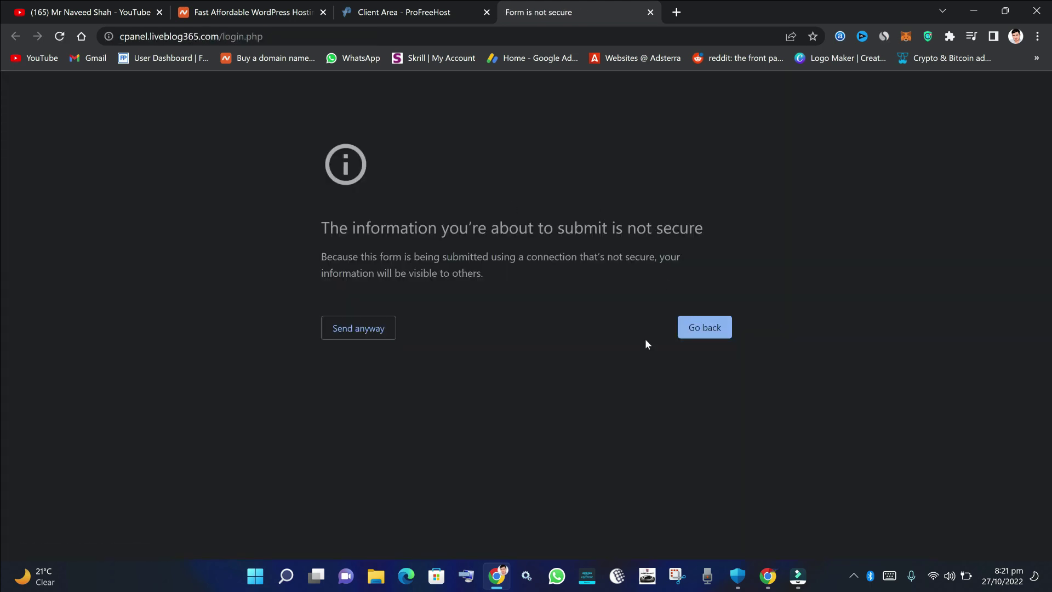
Send the login despite the warning and scroll VistaPanel to Softaculous Apps Installer under Software
click(370, 340)
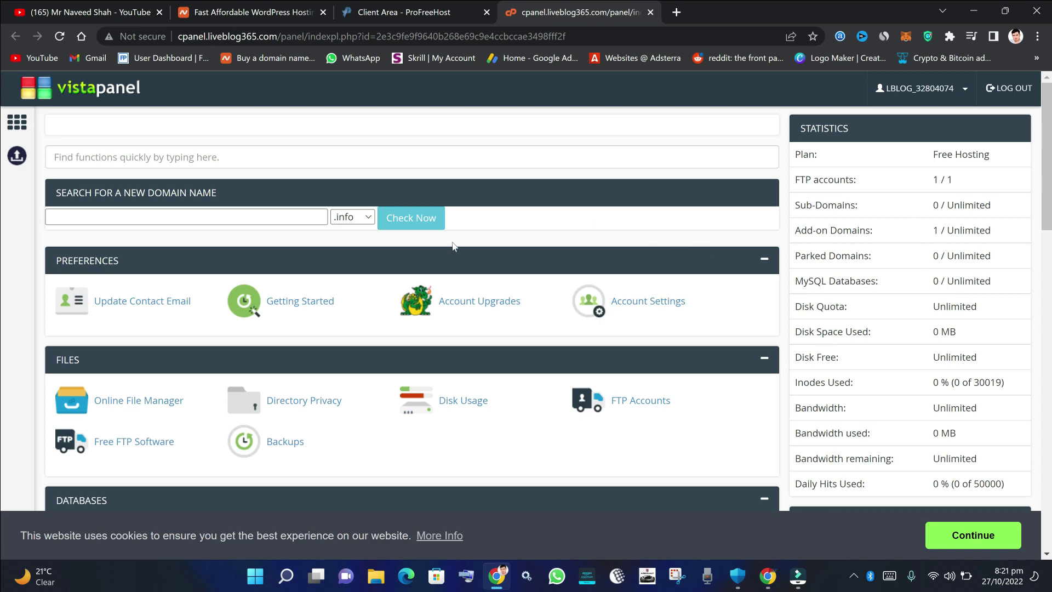
scroll(459, 176, down, 6)
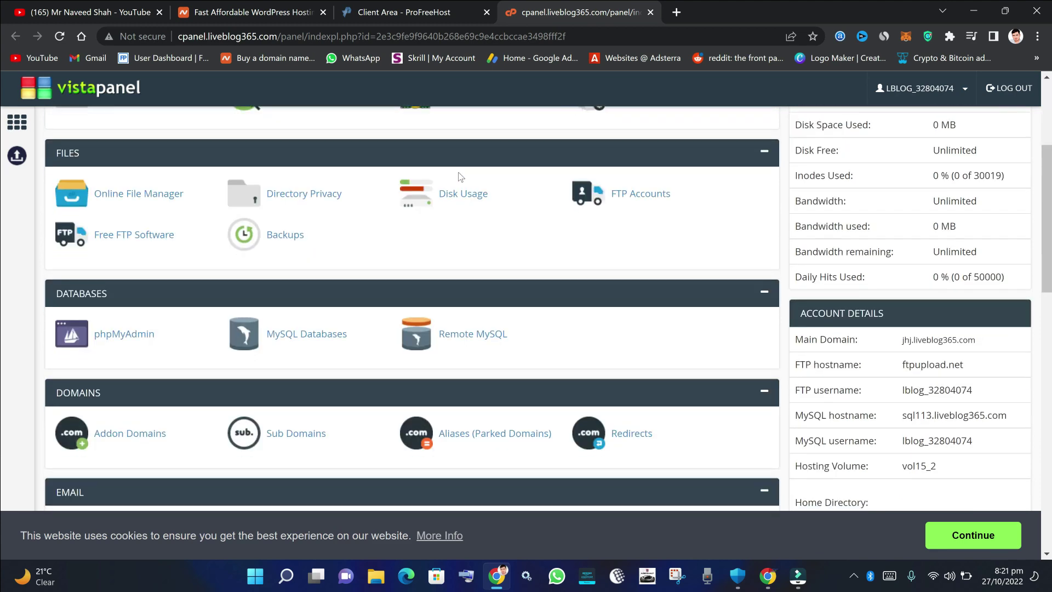
scroll(212, 310, down, 1)
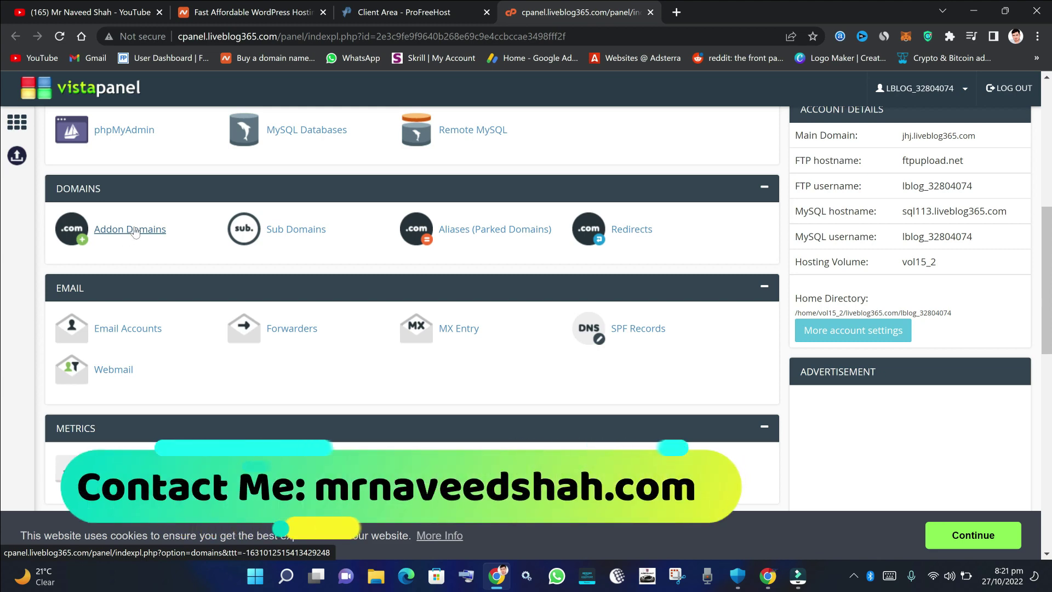
scroll(277, 247, down, 5)
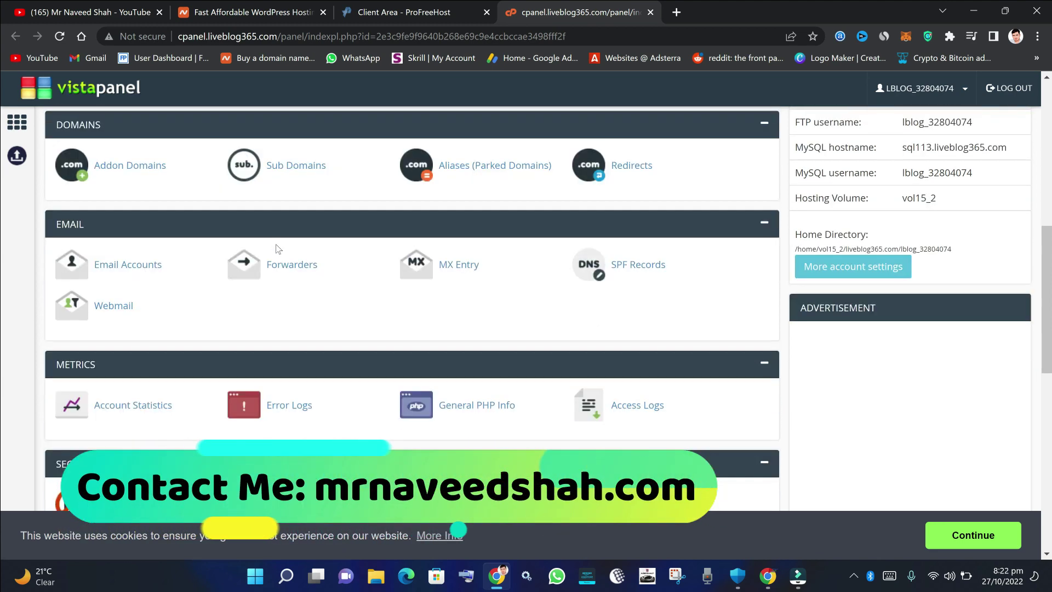
scroll(277, 249, down, 3)
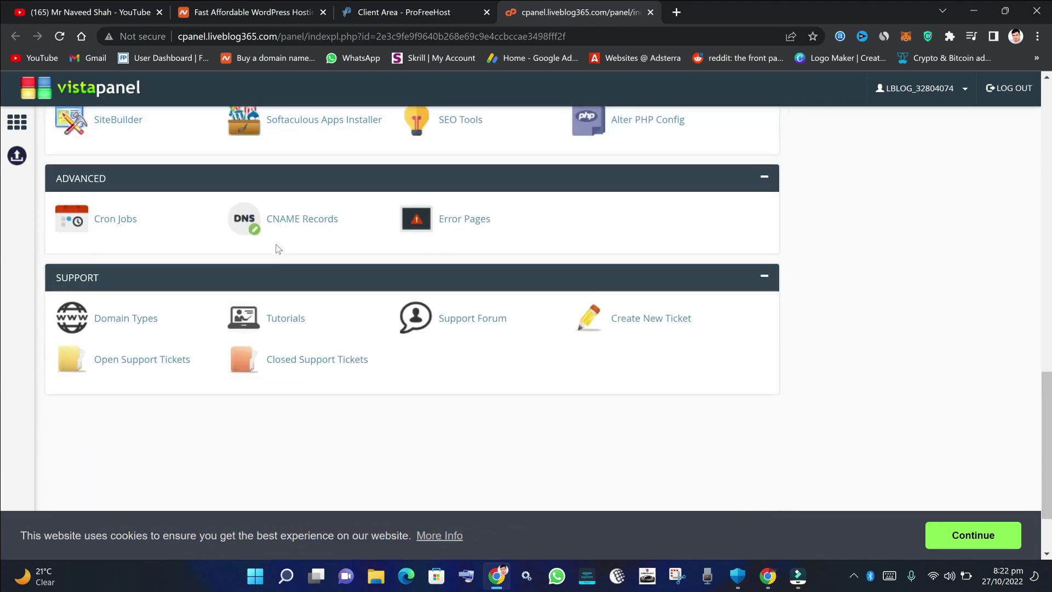
scroll(277, 248, down, 2)
scroll(277, 248, up, 3)
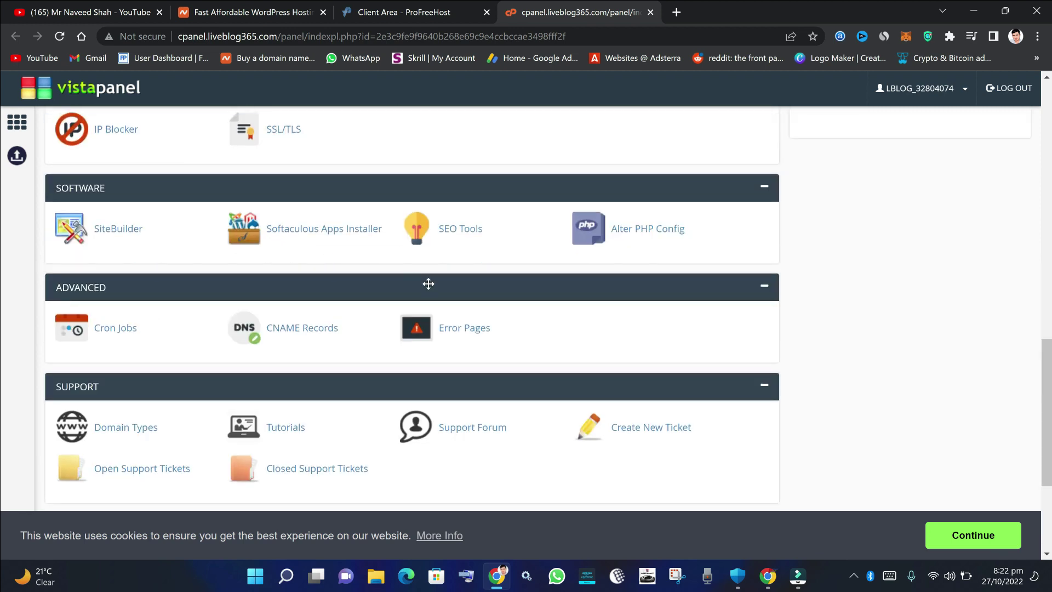
scroll(428, 283, up, 1)
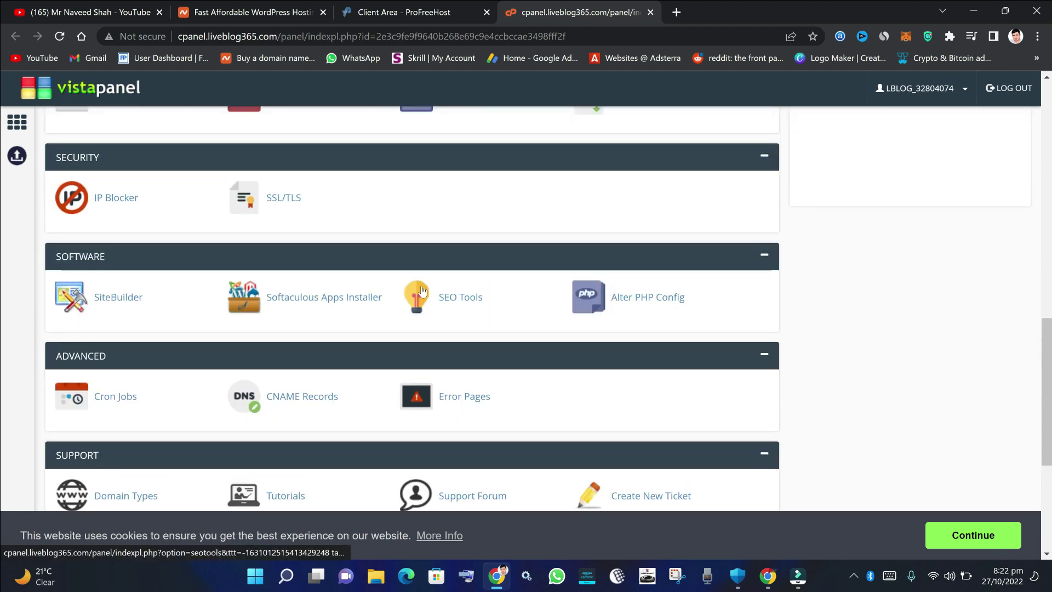
Open Softaculous Apps Installer and start the WordPress install from Top Scripts
click(313, 300)
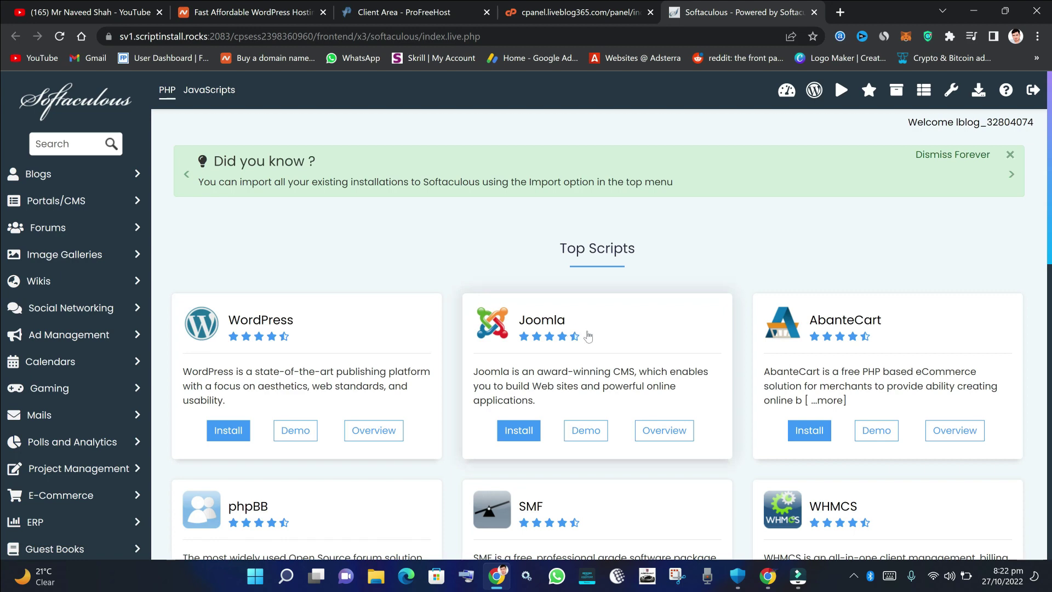
scroll(588, 337, down, 1)
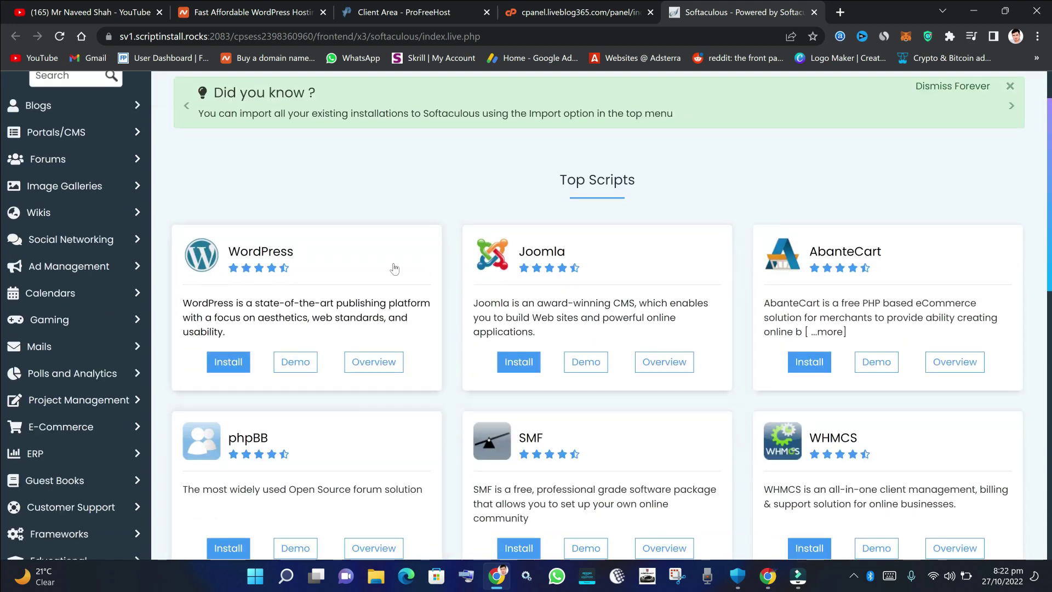
click(240, 361)
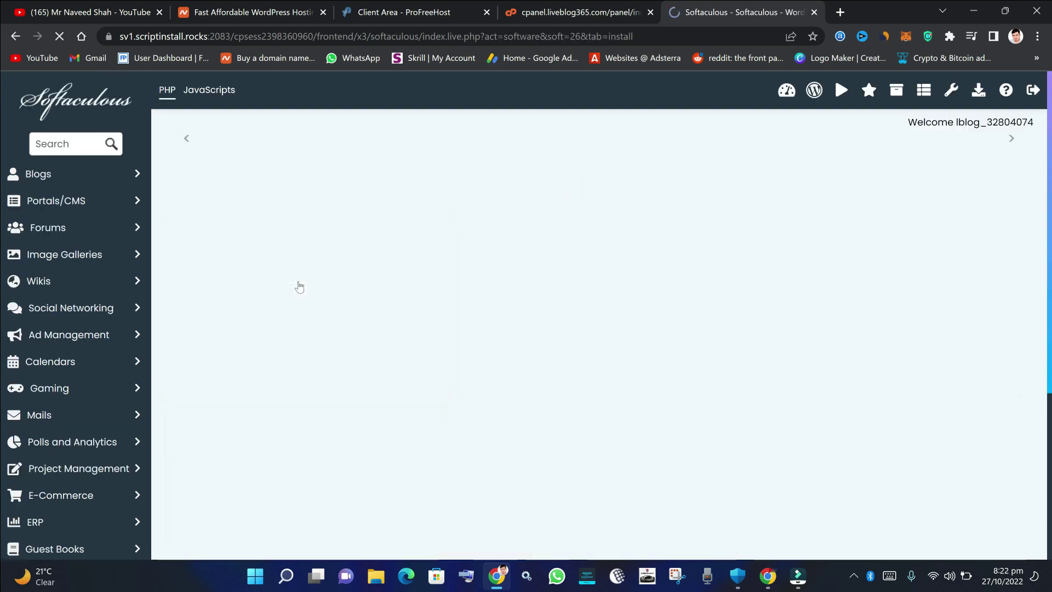
scroll(470, 341, down, 1)
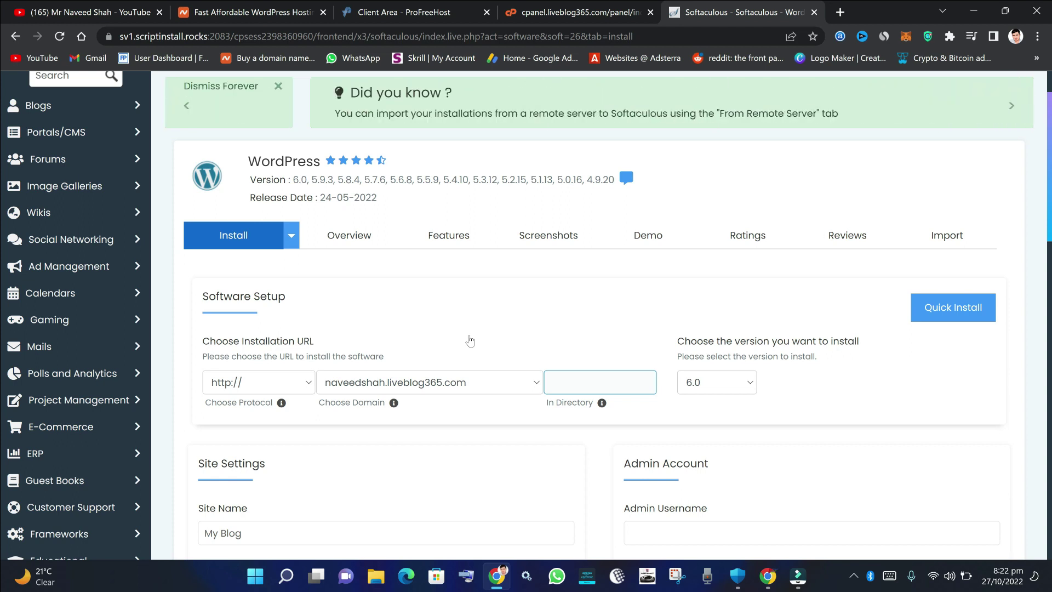
click(489, 326)
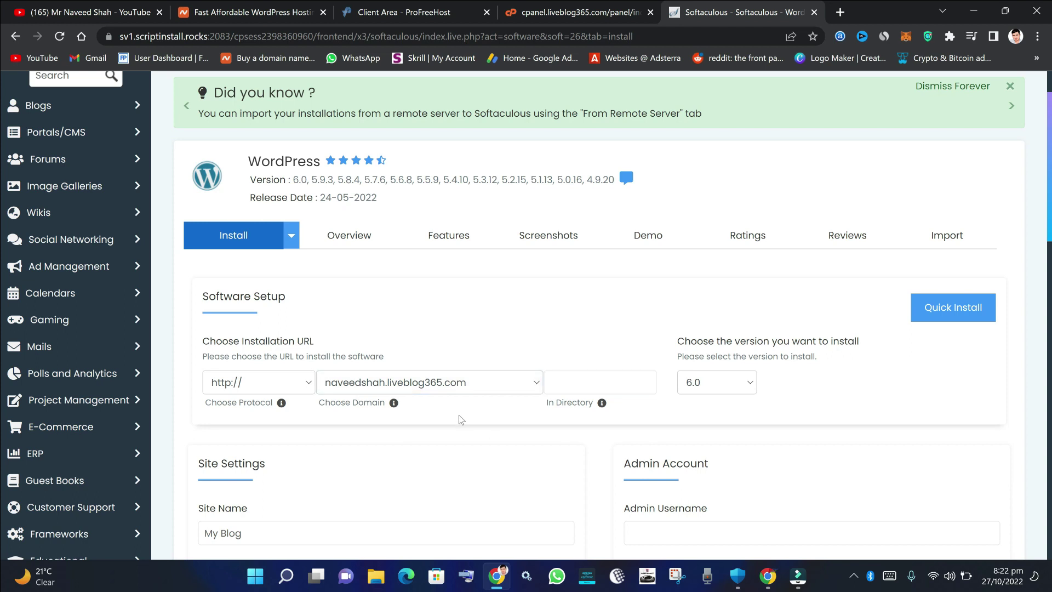
click(303, 382)
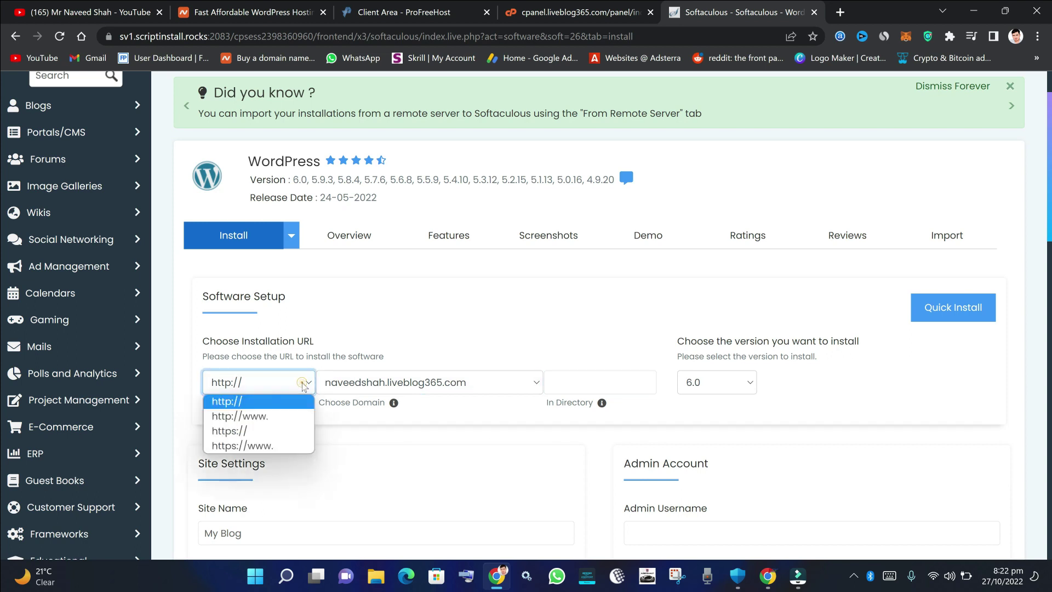
click(274, 443)
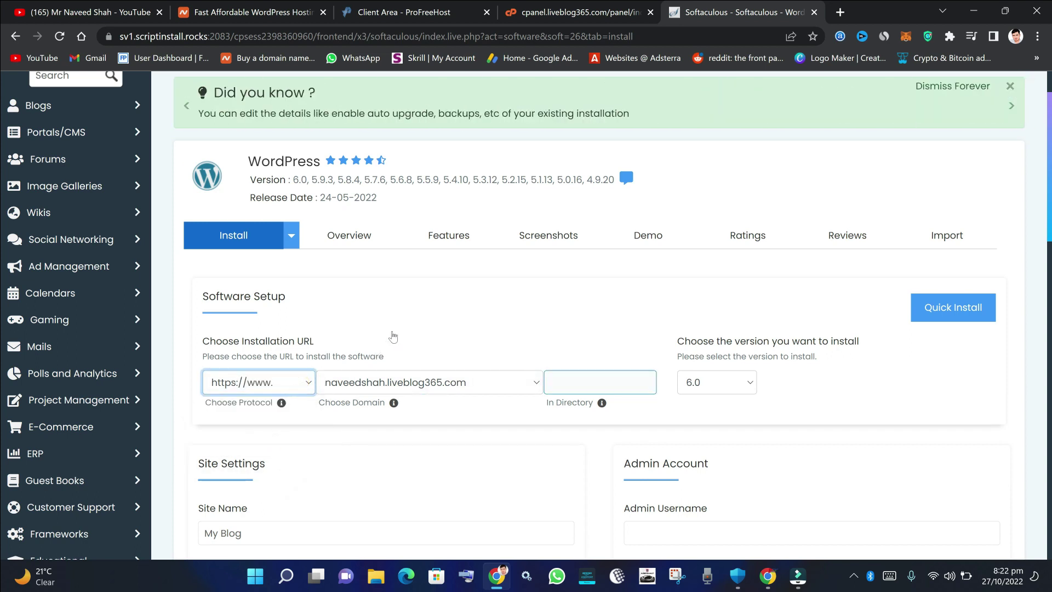
scroll(402, 329, down, 1)
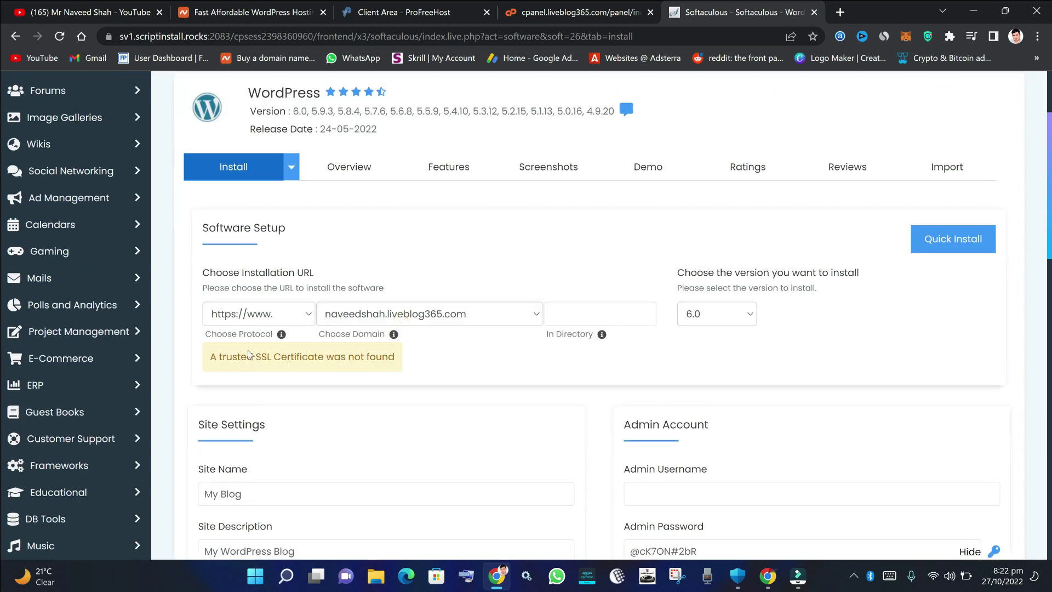
drag(209, 356, 382, 357)
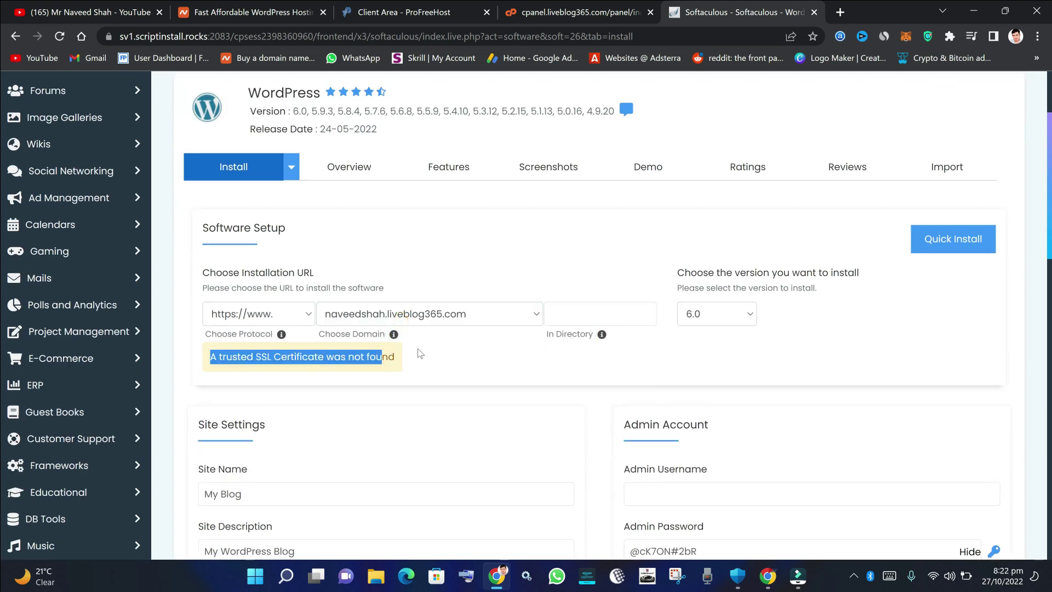
click(420, 353)
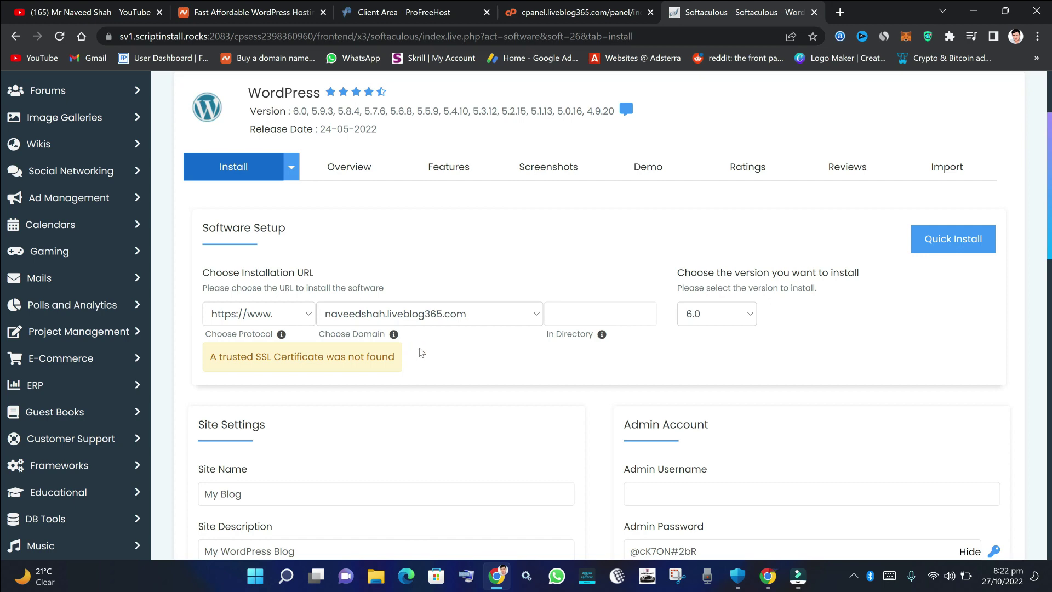
scroll(469, 334, down, 1)
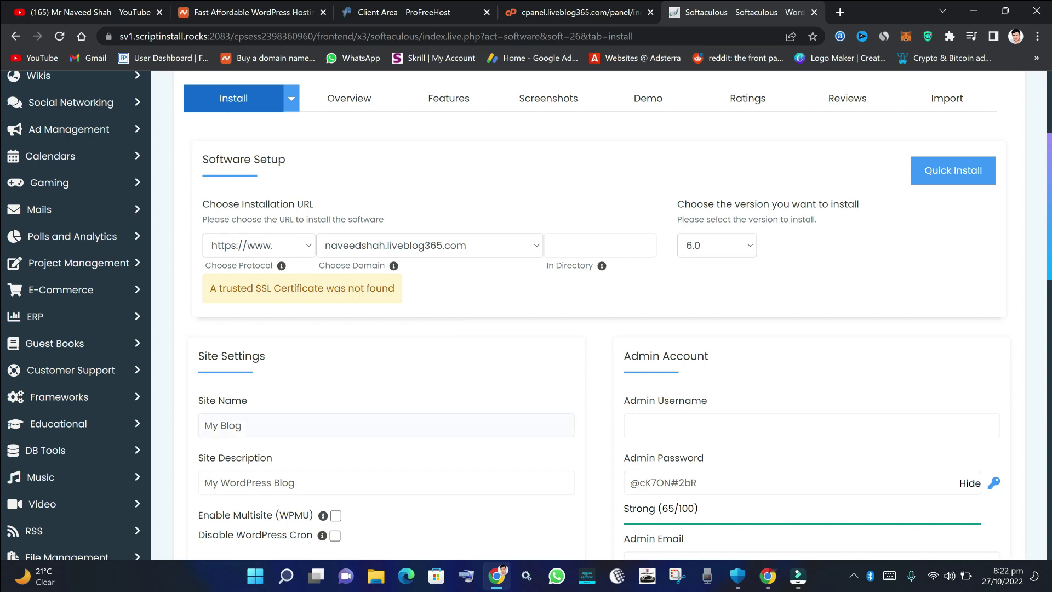
scroll(338, 359, down, 1)
Replace the default site name, enter an admin username, and set a custom admin password
click(338, 359)
key(ctrl+a)
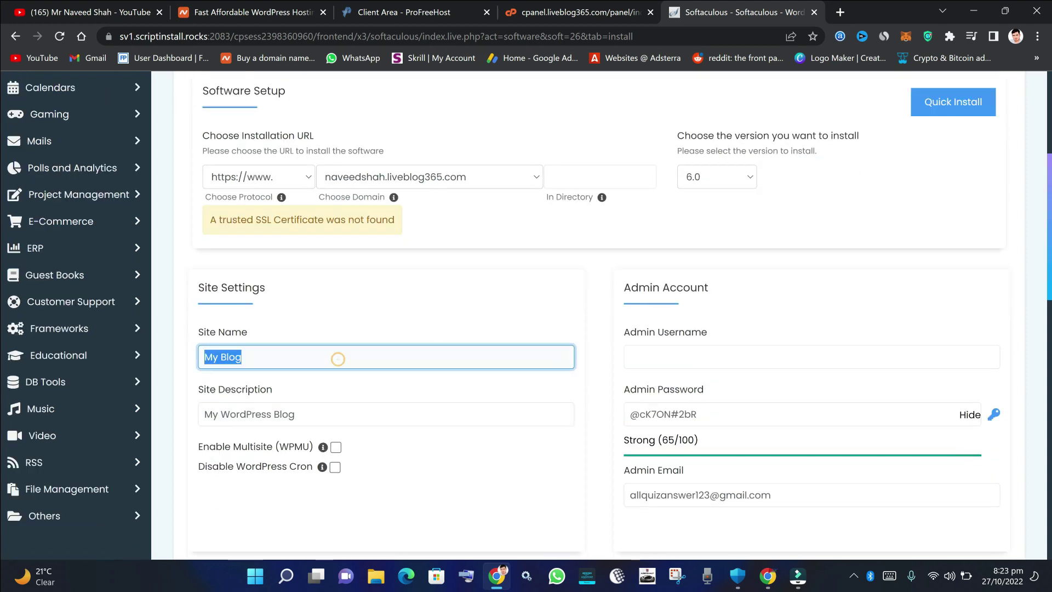
text(Mr Naveed Shah YT)
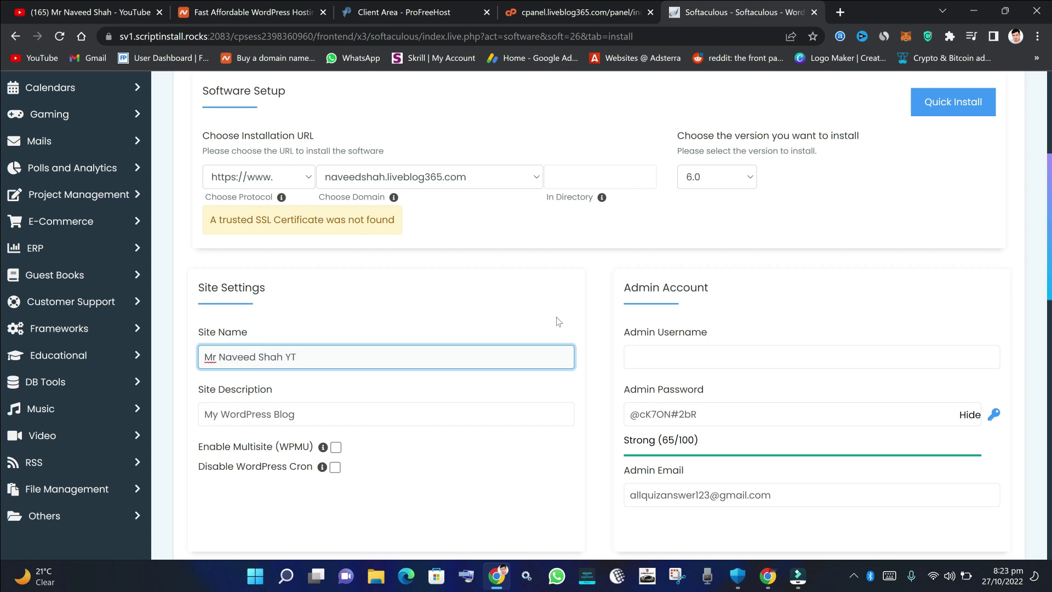
click(684, 357)
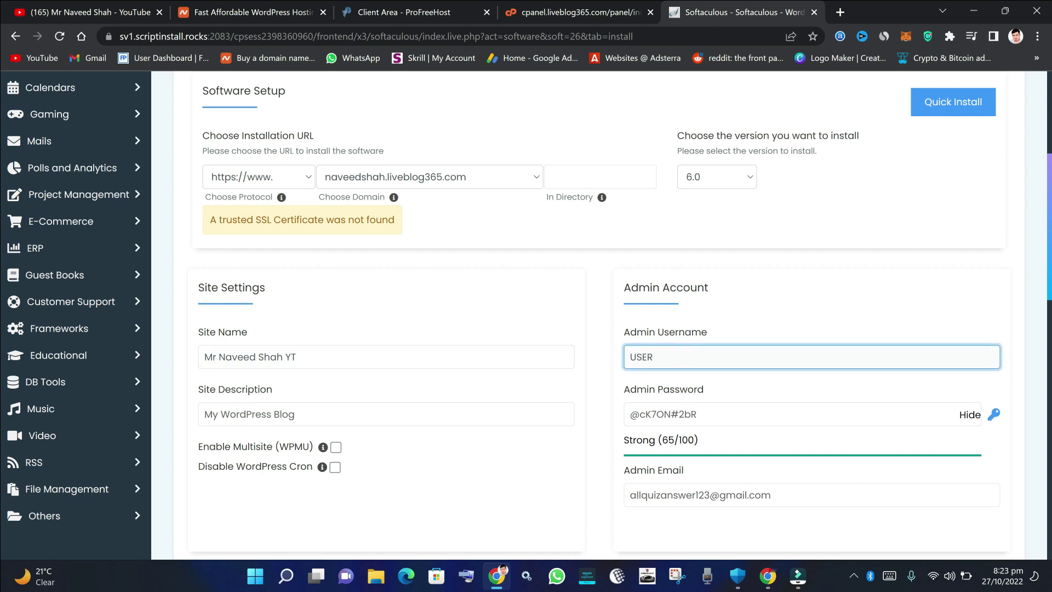
key(BackSpace)
key(BackSpace)
text(user)
triple_click(713, 412)
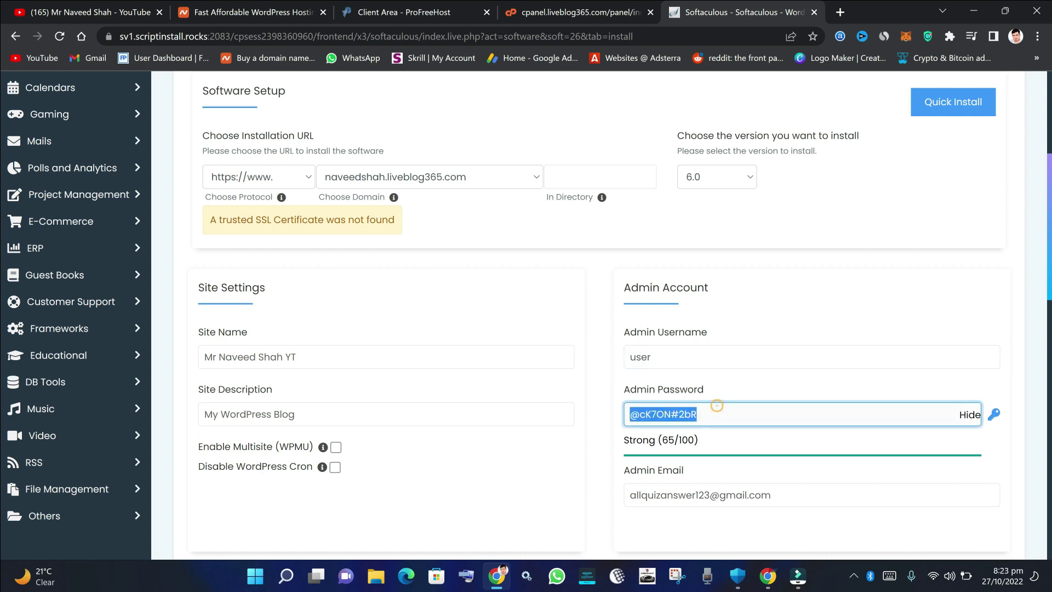
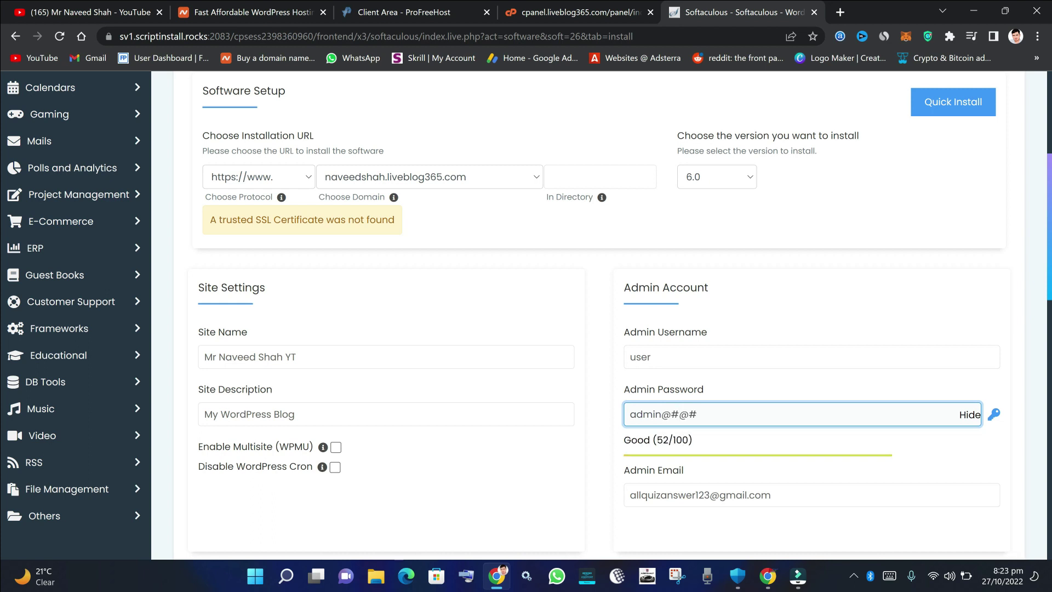
key(ctrl+a)
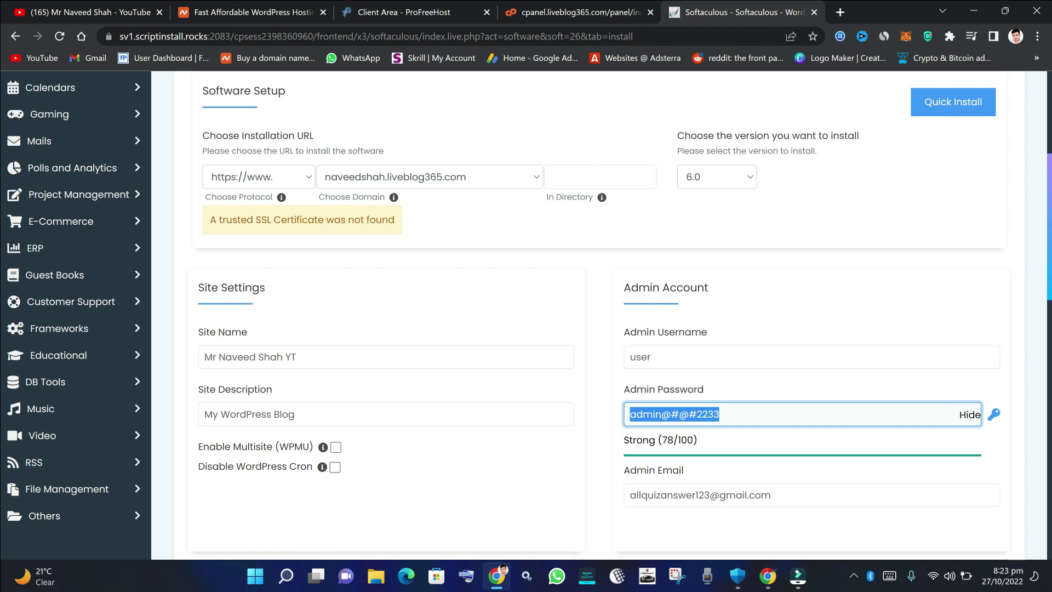
scroll(704, 426, down, 1)
click(704, 426)
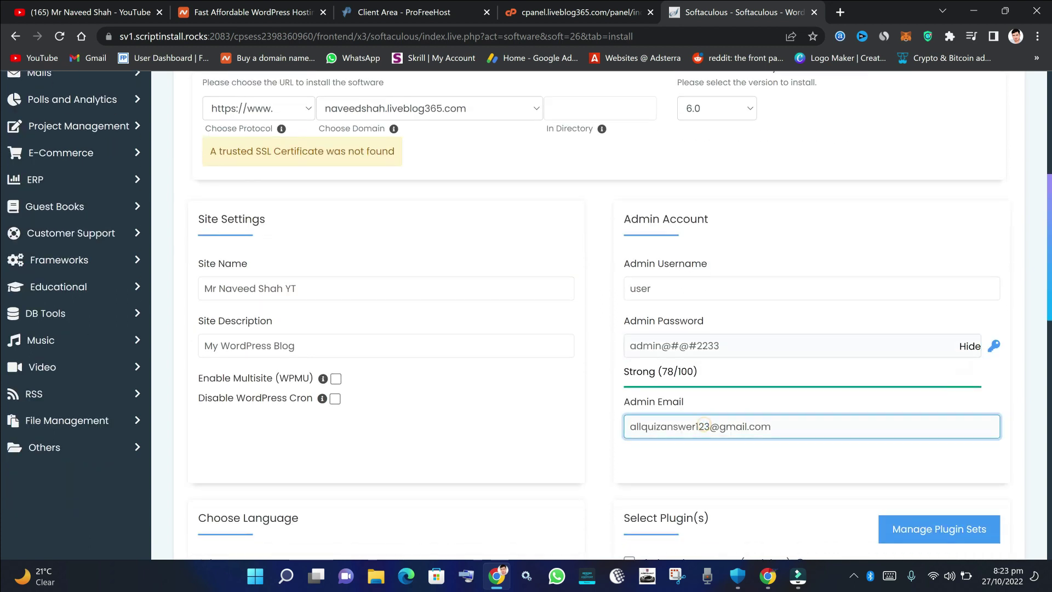
Change the site description to 'its all about jobs' and check the admin email
click(298, 345)
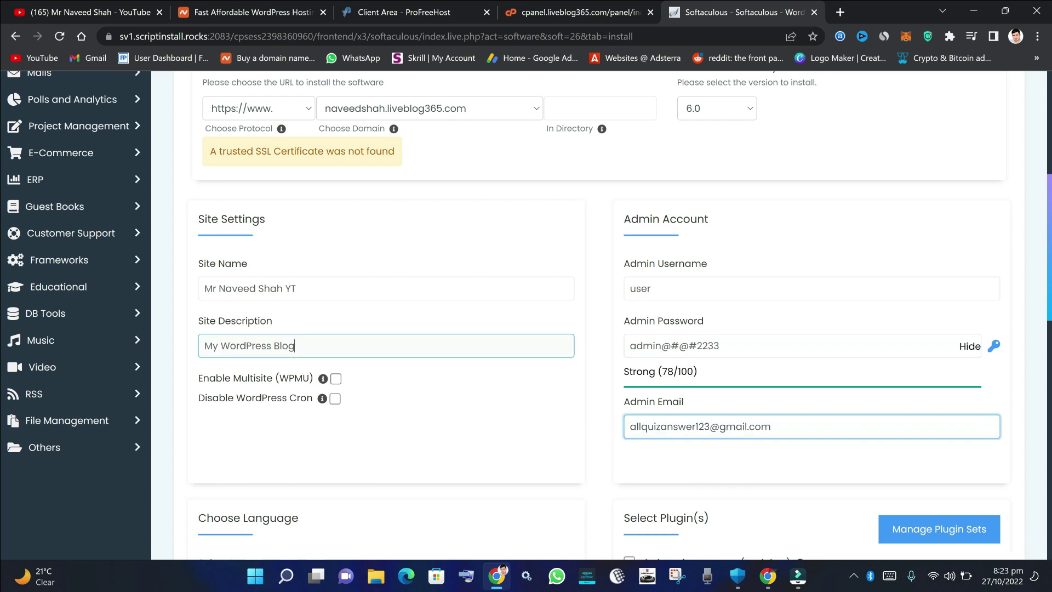
key(ctrl+a)
key(BackSpace)
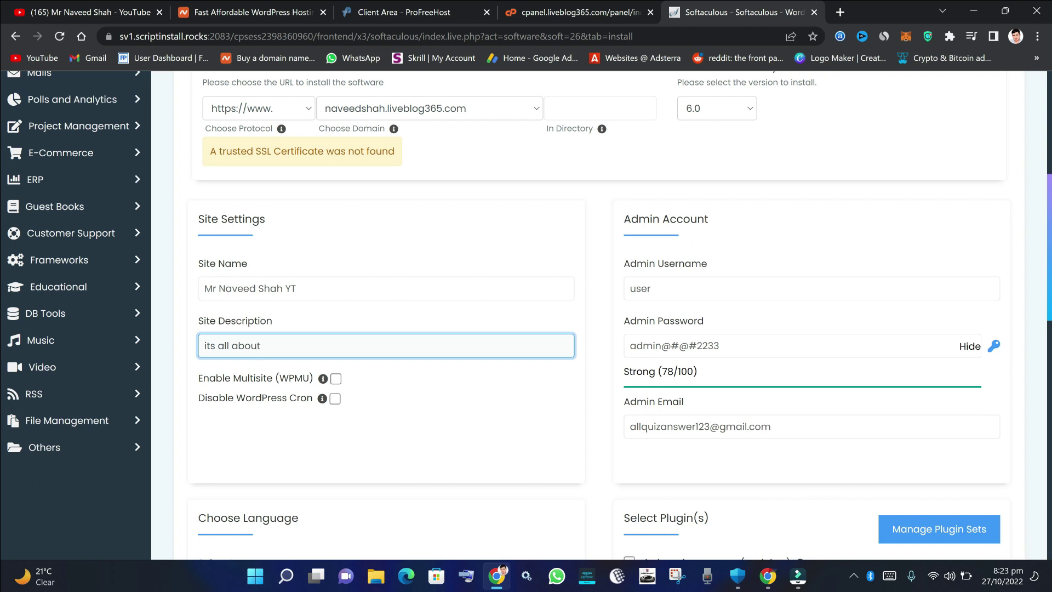
text(jo)
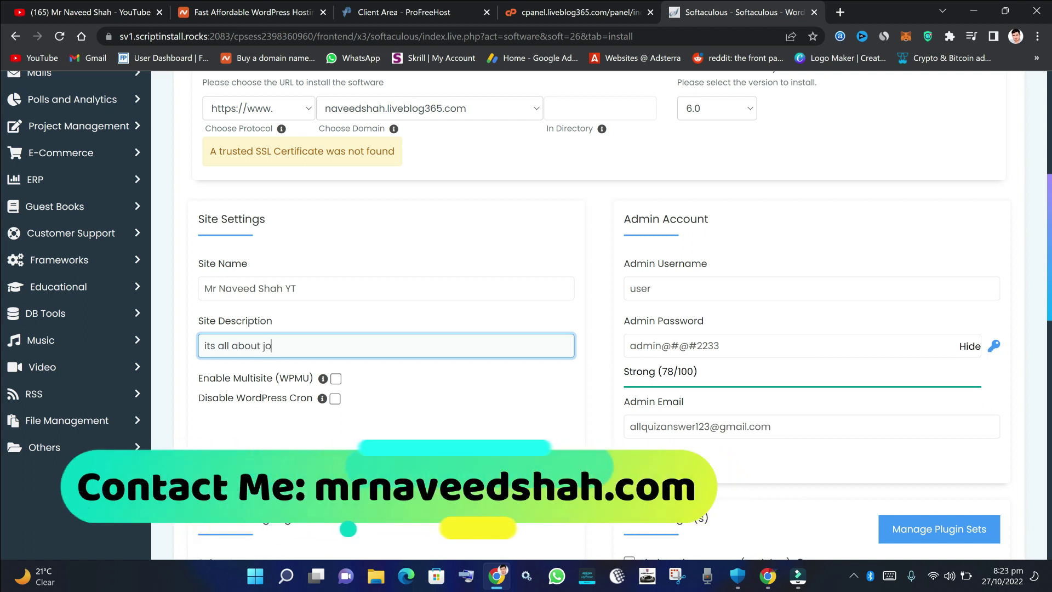
text(bs)
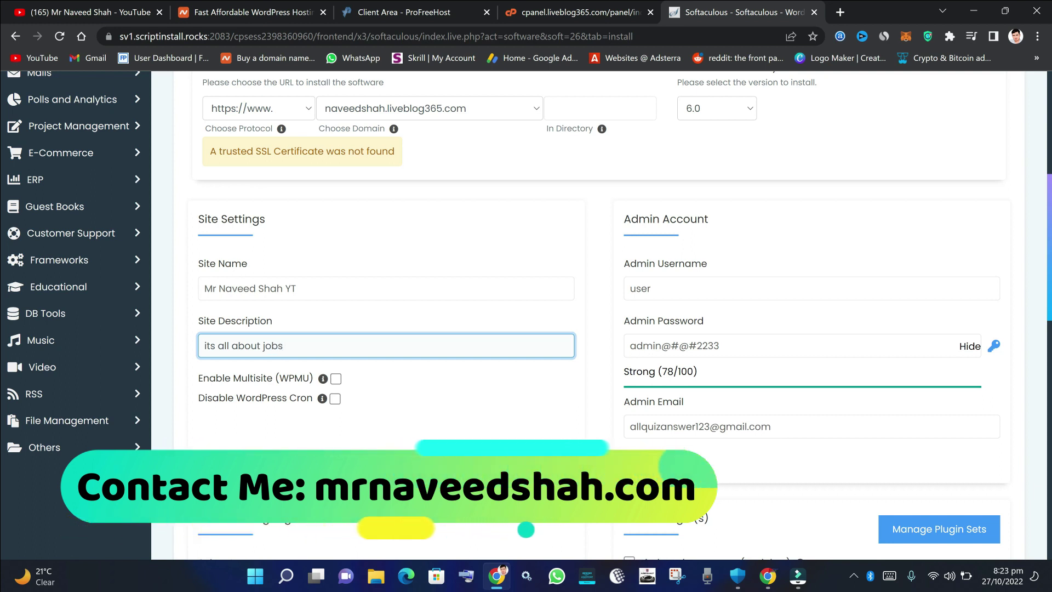
triple_click(700, 426)
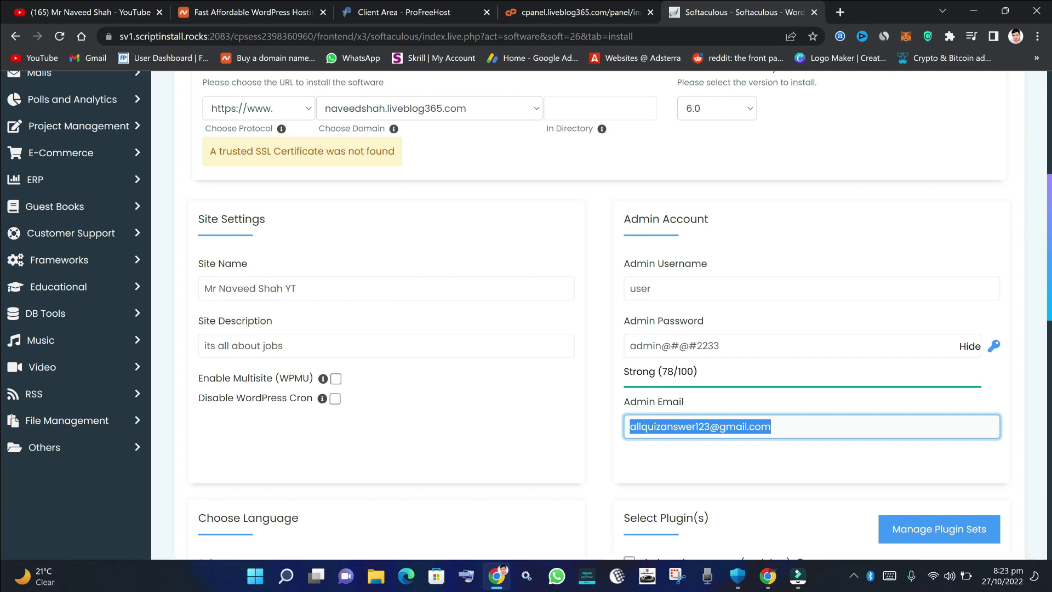
click(706, 427)
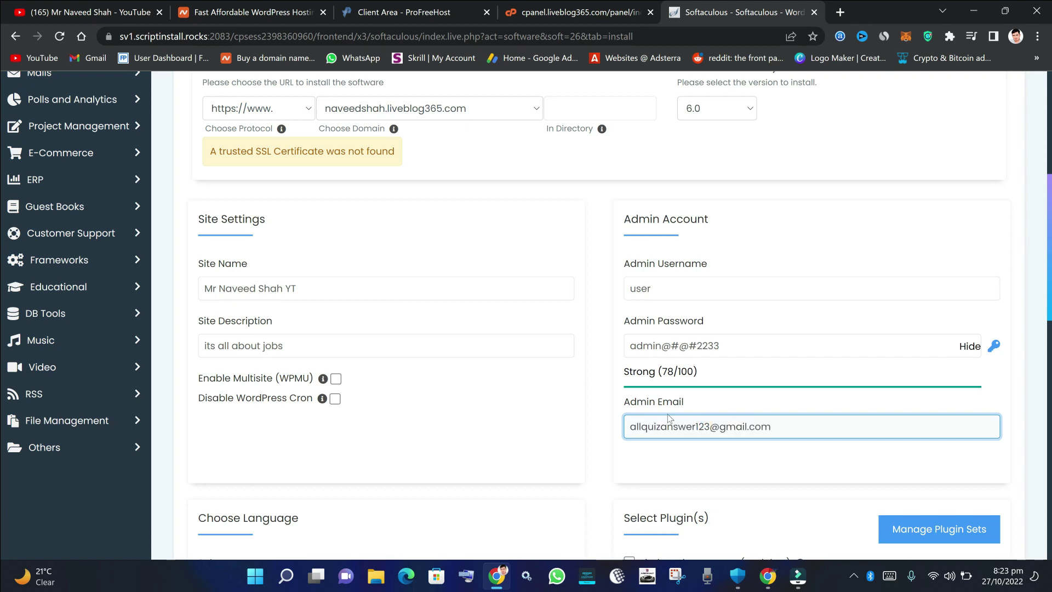
scroll(496, 387, down, 1)
scroll(496, 386, down, 12)
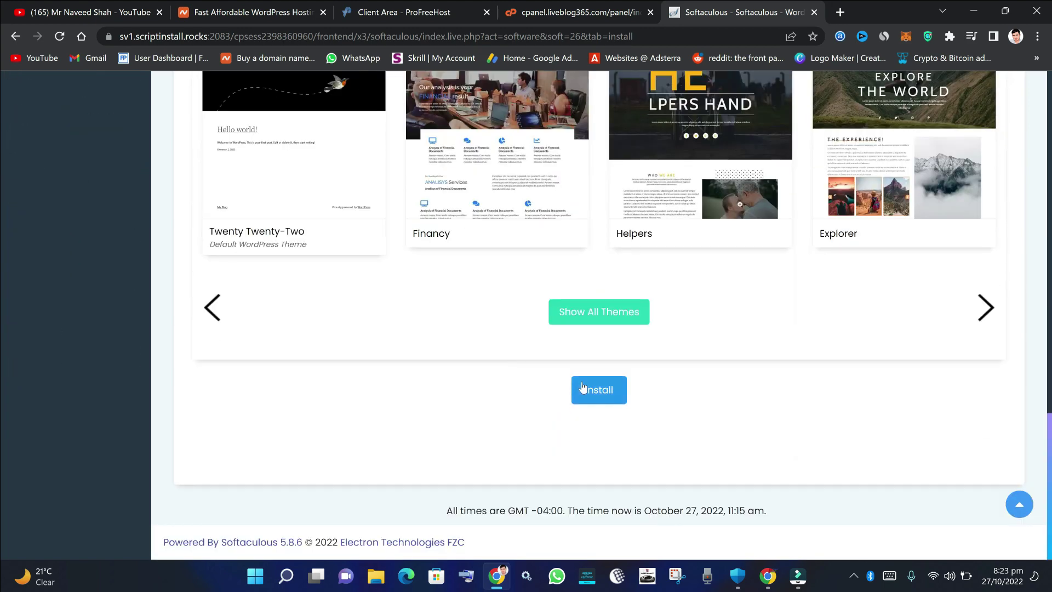
Run the WordPress install so it goes live at shahg.liveblog365.com
click(587, 389)
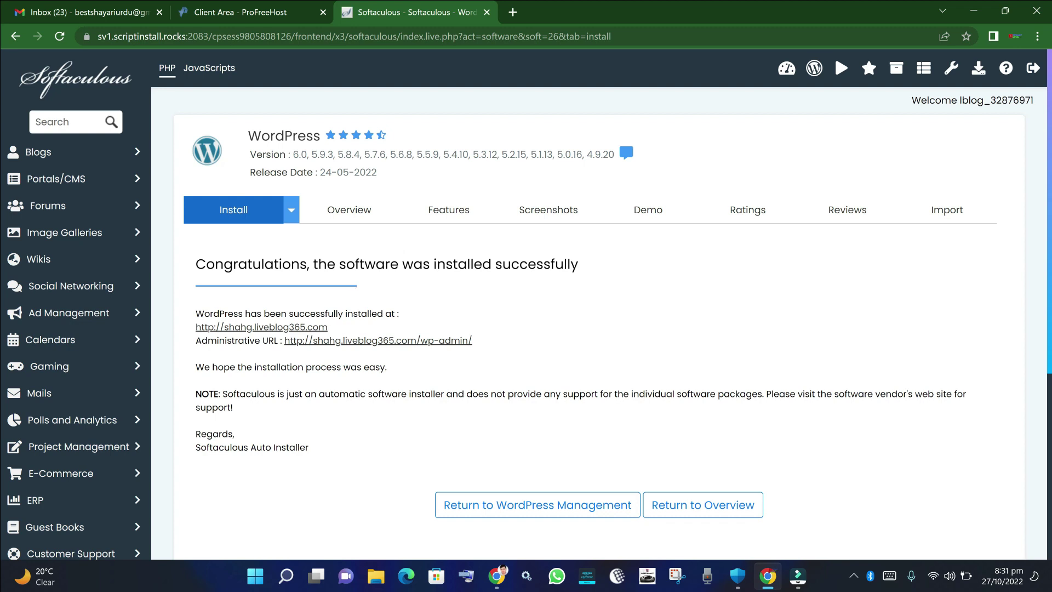
click(497, 575)
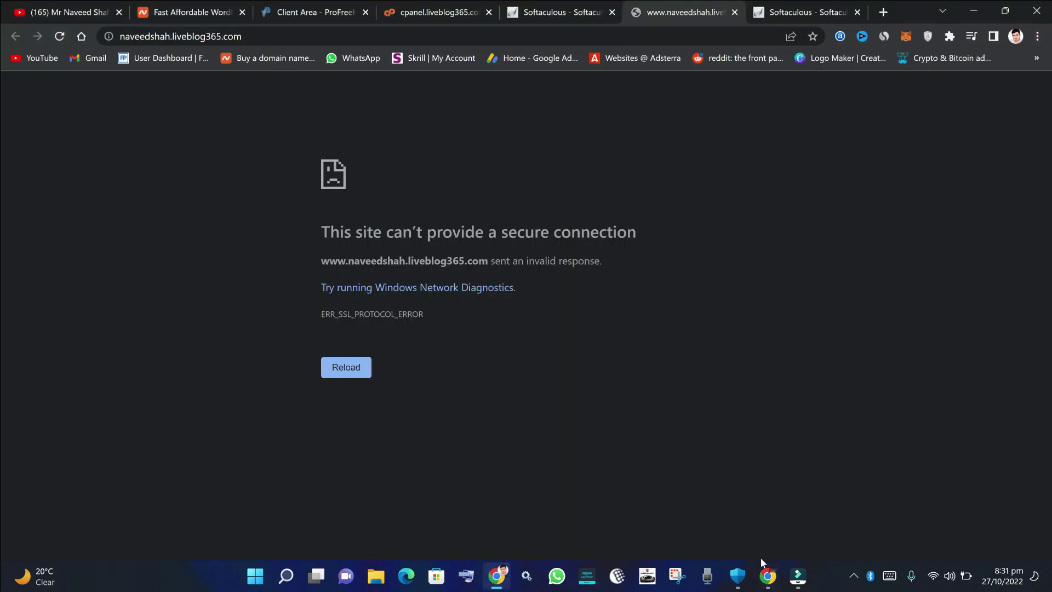
click(767, 575)
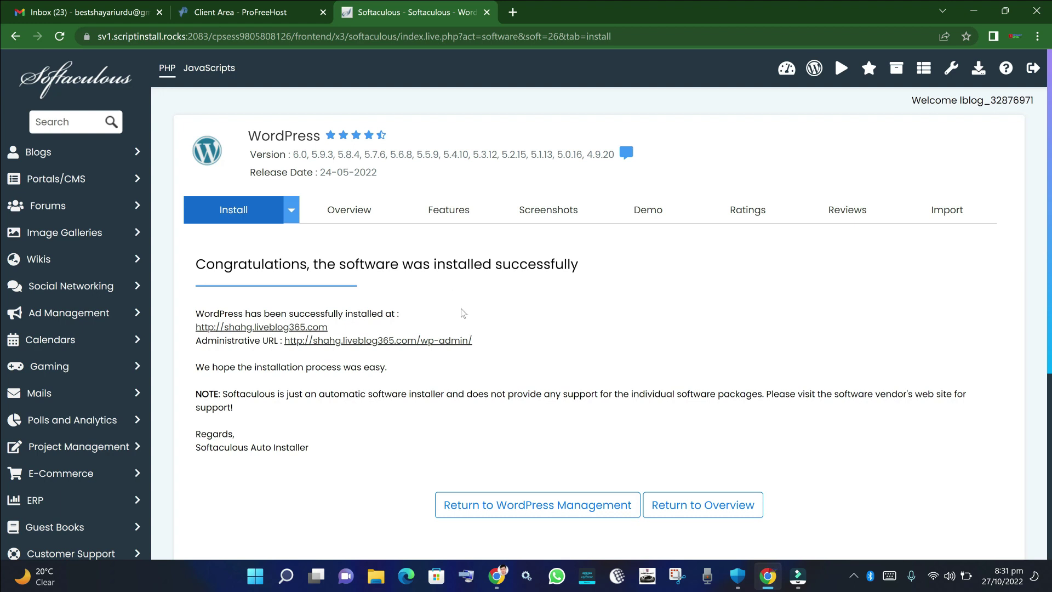
click(355, 344)
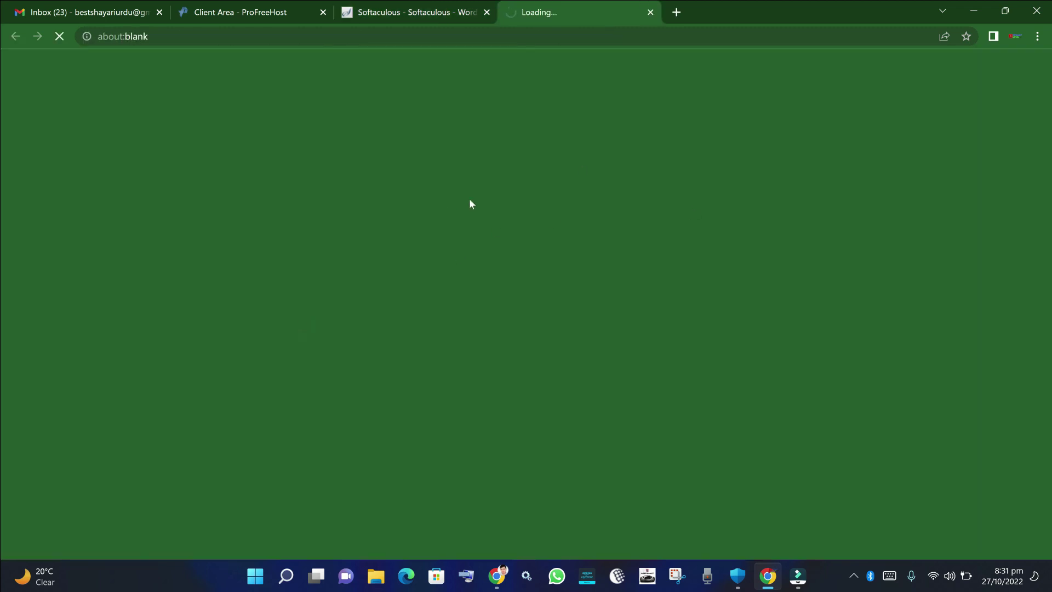
scroll(430, 268, down, 3)
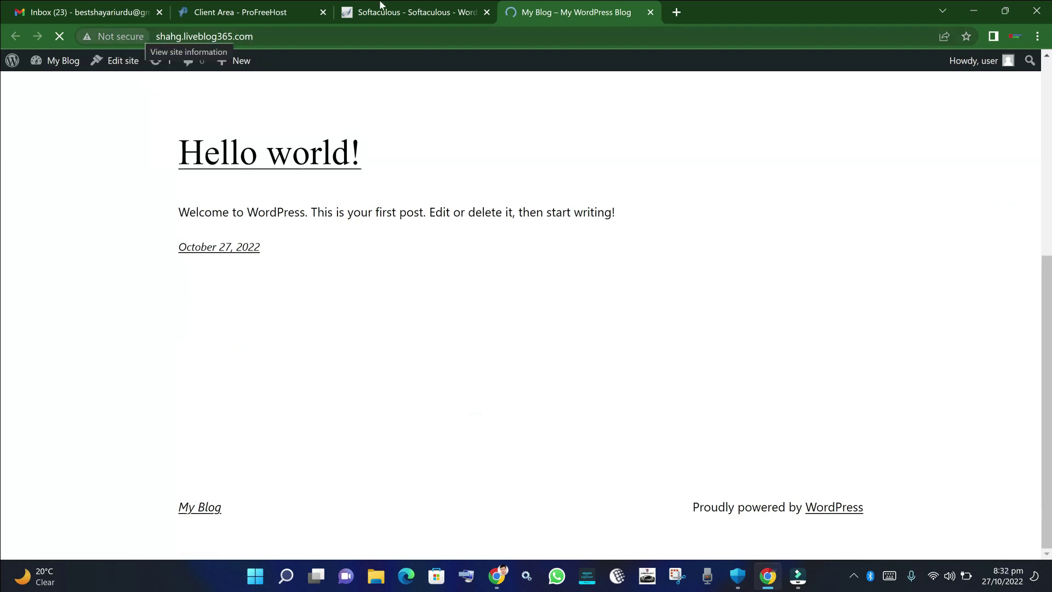
click(650, 12)
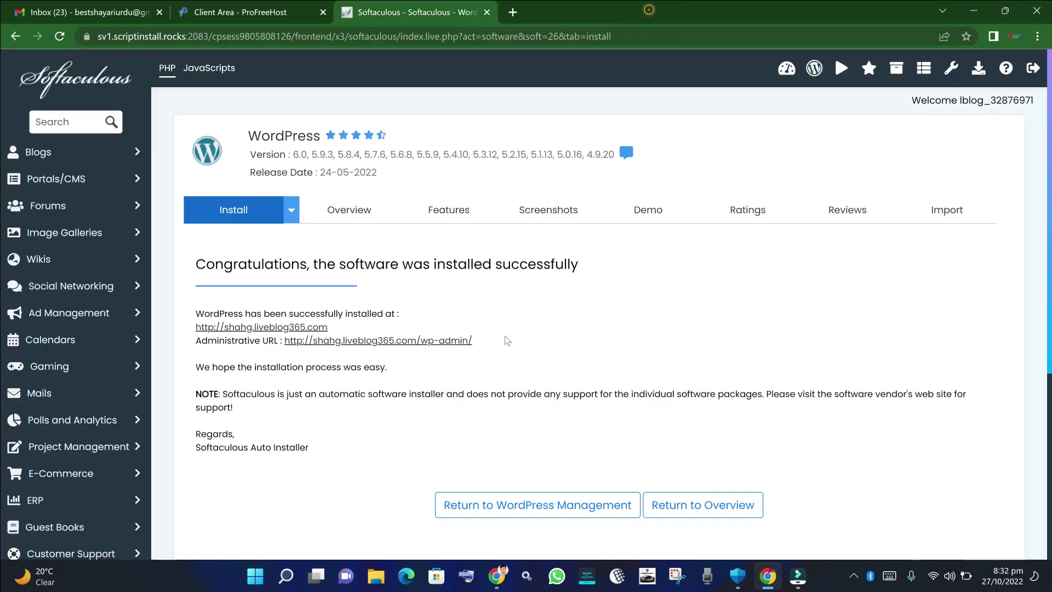
Open the new site's wp-admin via the Administrative URL and view its Posts list
click(350, 343)
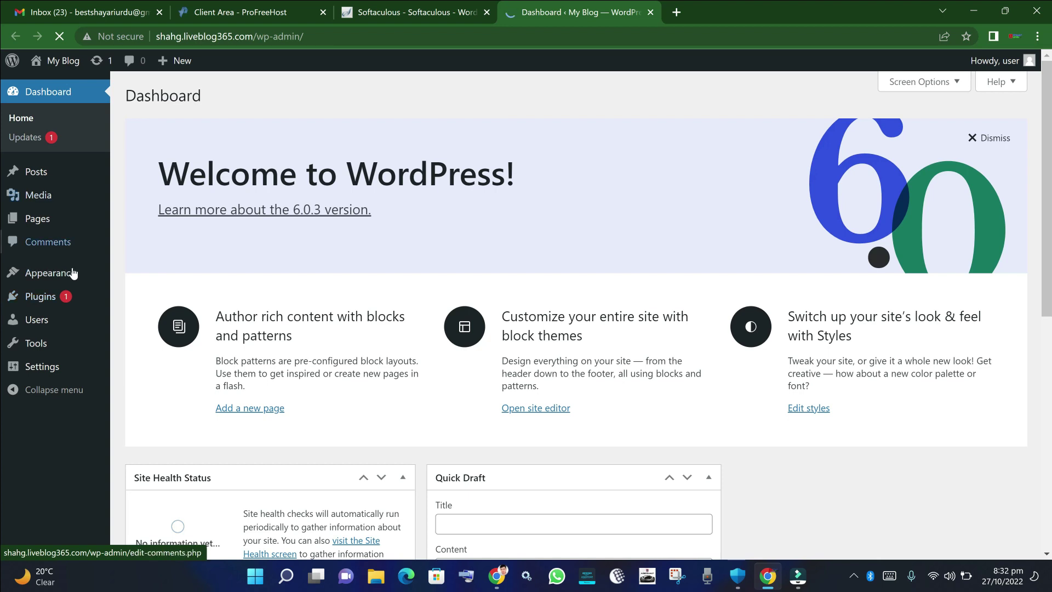
click(27, 173)
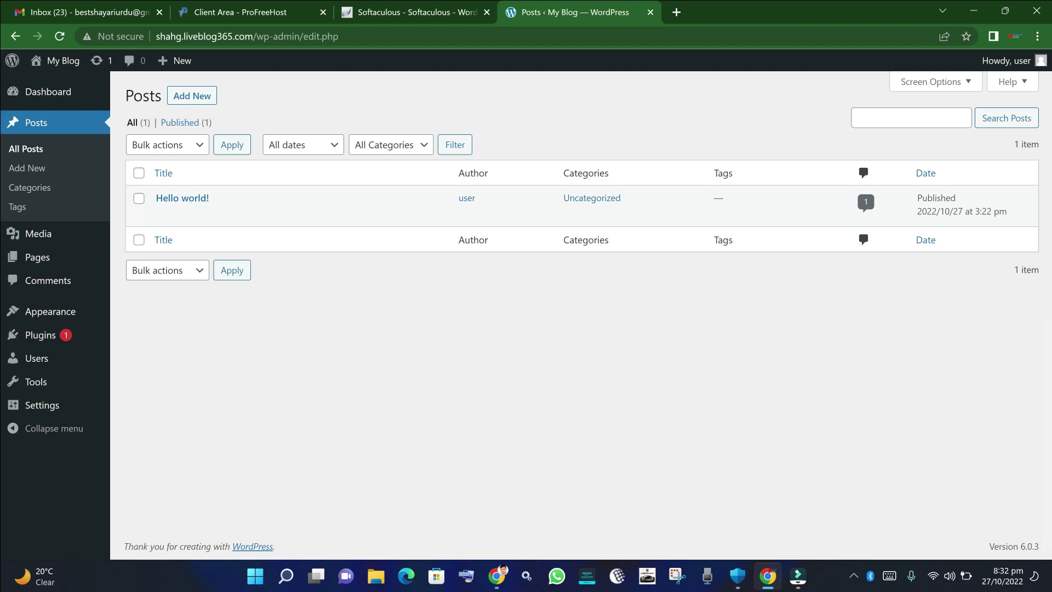
click(265, 12)
click(383, 12)
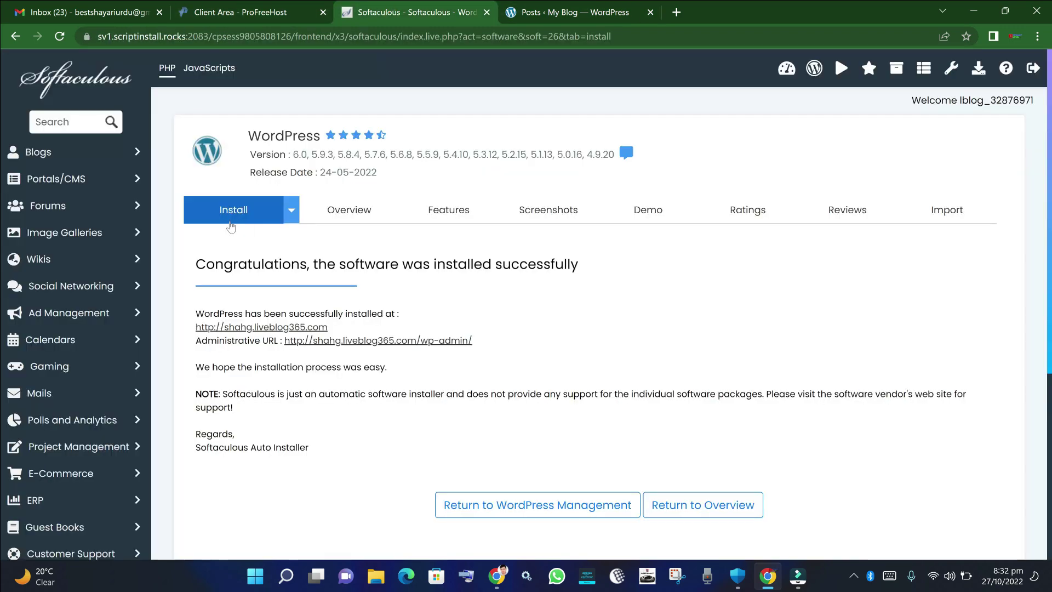
Look through Softaculous's install choices and WordPress overview, then return to the ProFreeHost client area
click(292, 210)
click(261, 249)
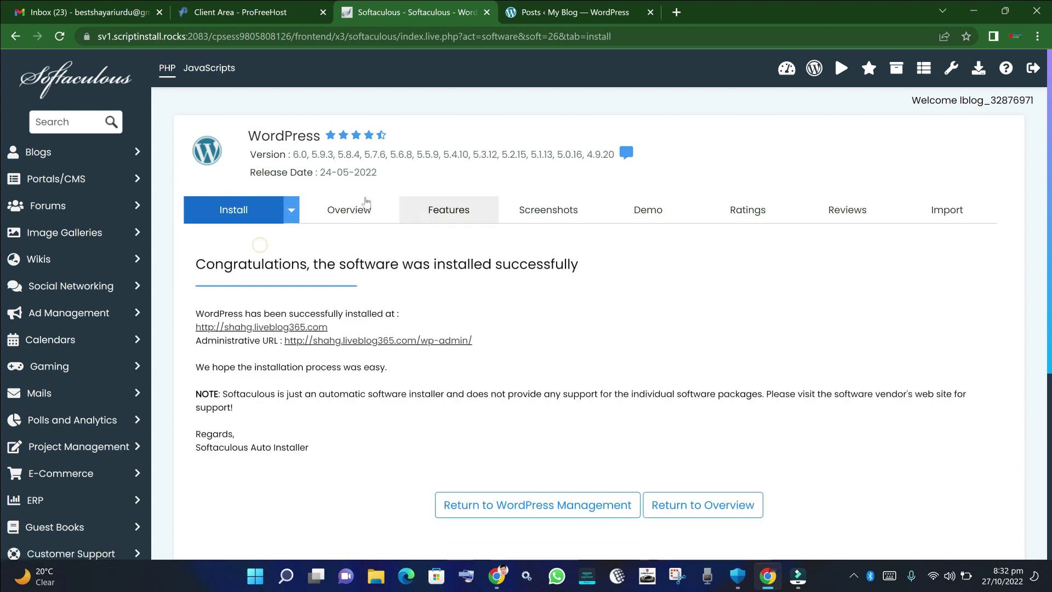
click(384, 219)
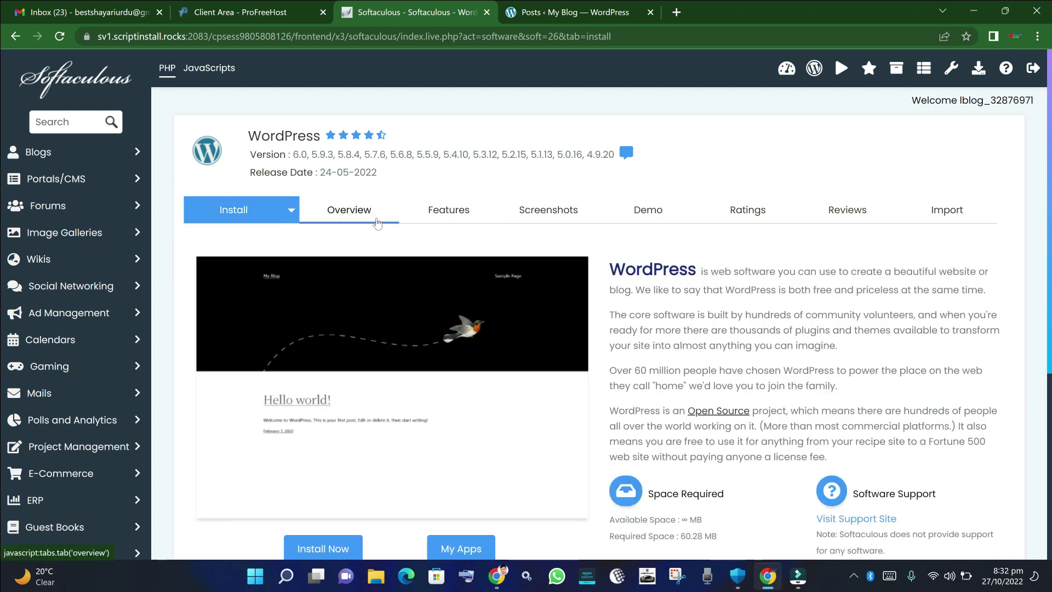
scroll(380, 219, down, 3)
scroll(329, 345, down, 2)
click(324, 256)
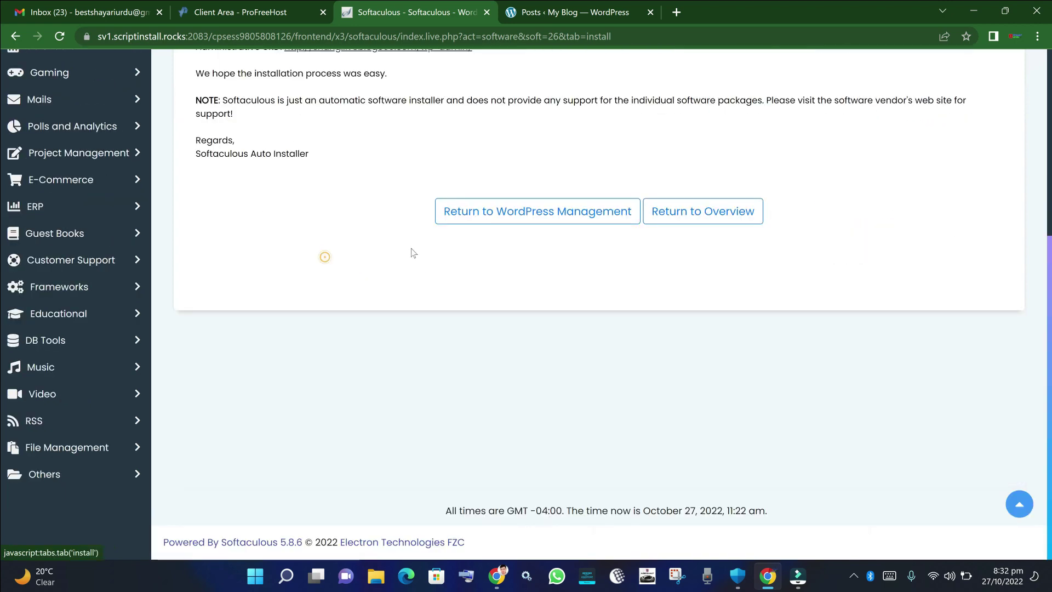
scroll(507, 212, up, 8)
click(280, 17)
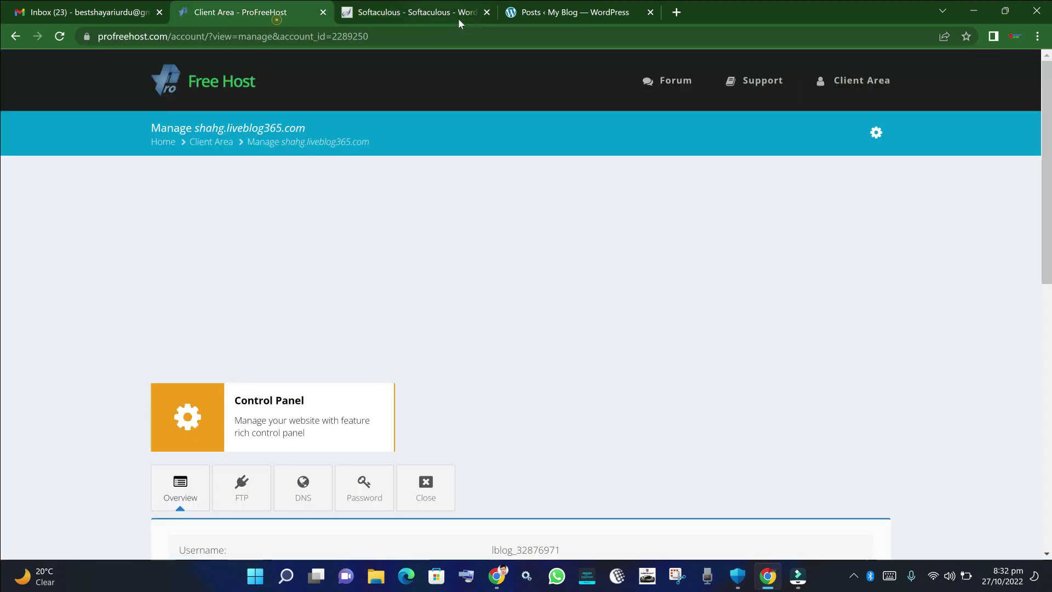
Close Softaculous and reopen the hosting control panel to reach the WordPress install form again
click(487, 12)
click(182, 397)
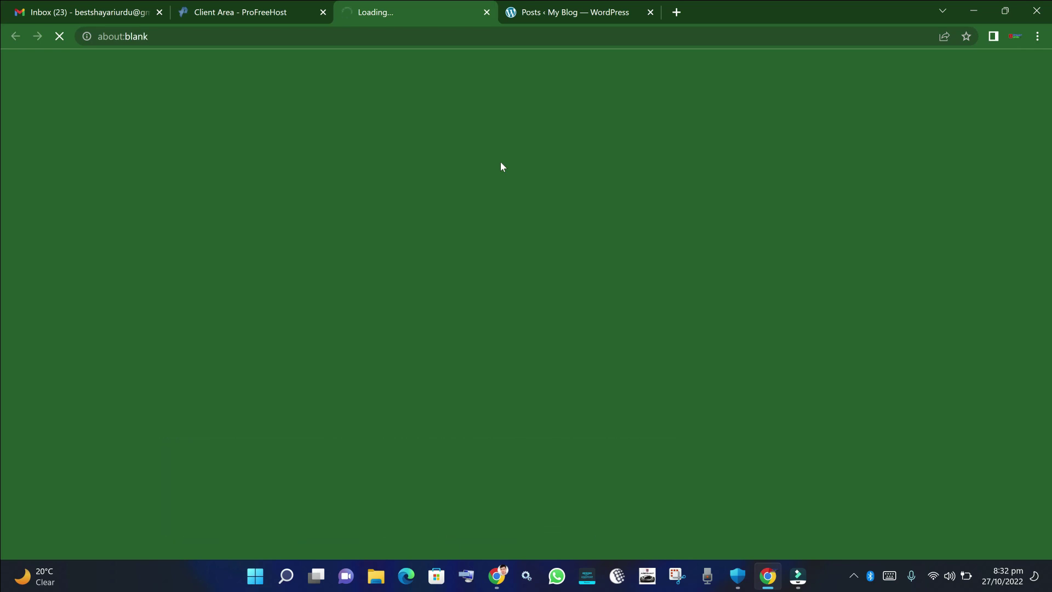
click(583, 14)
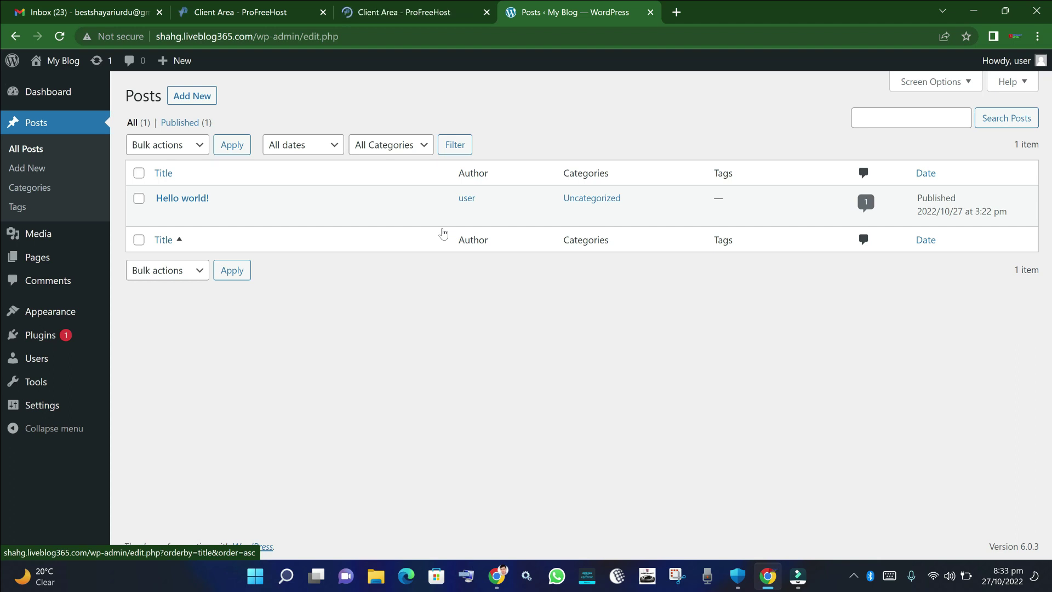
click(432, 14)
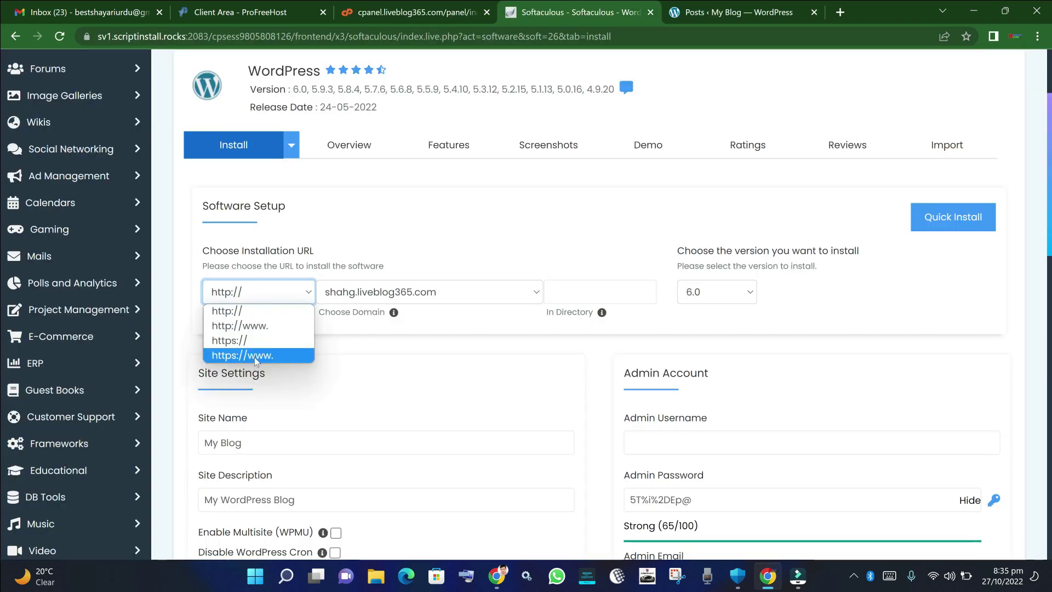
click(254, 357)
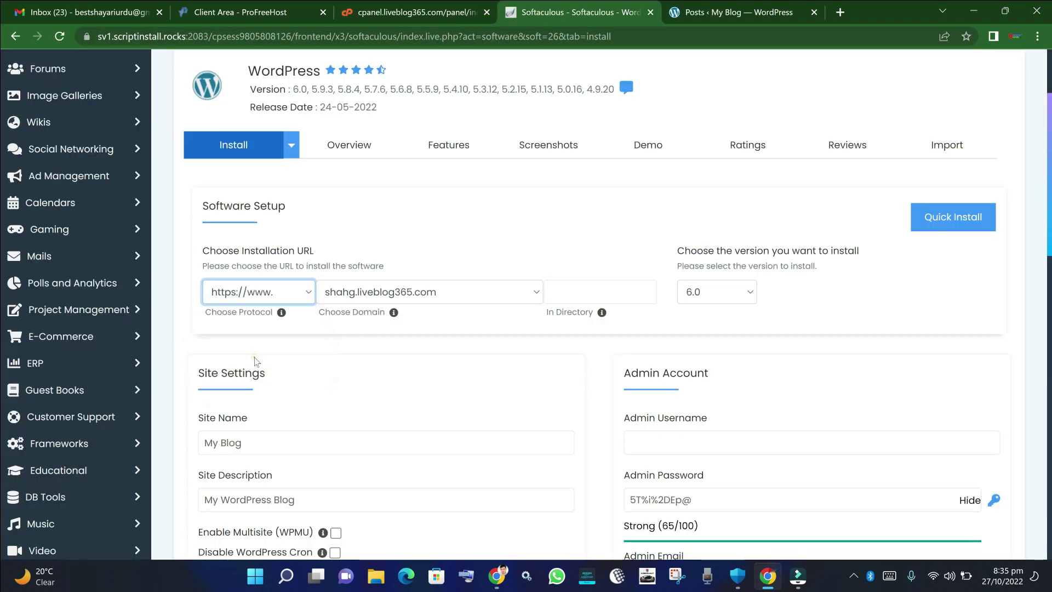
click(255, 293)
click(230, 309)
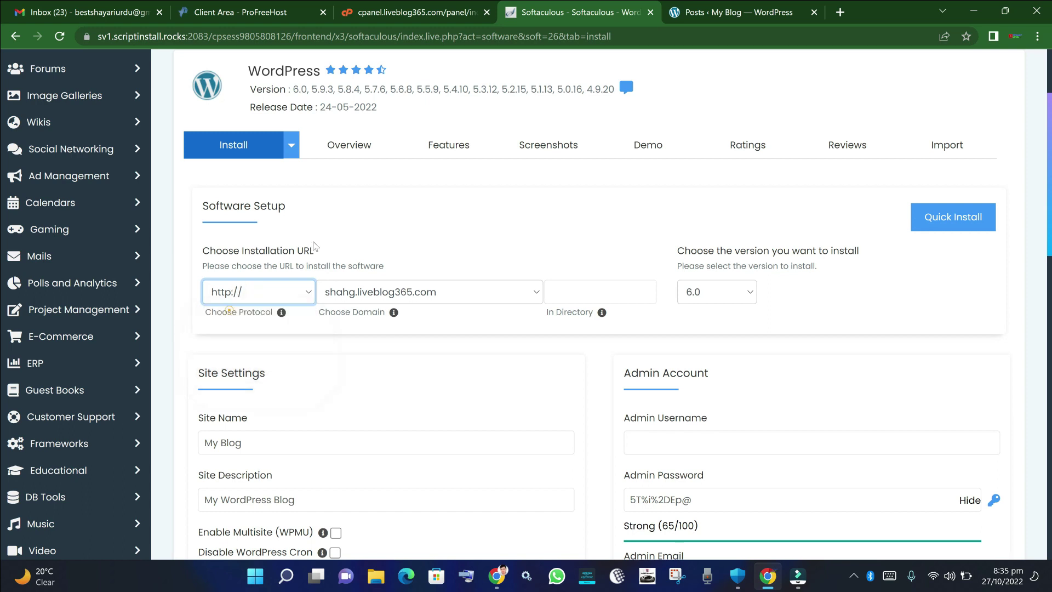
click(354, 217)
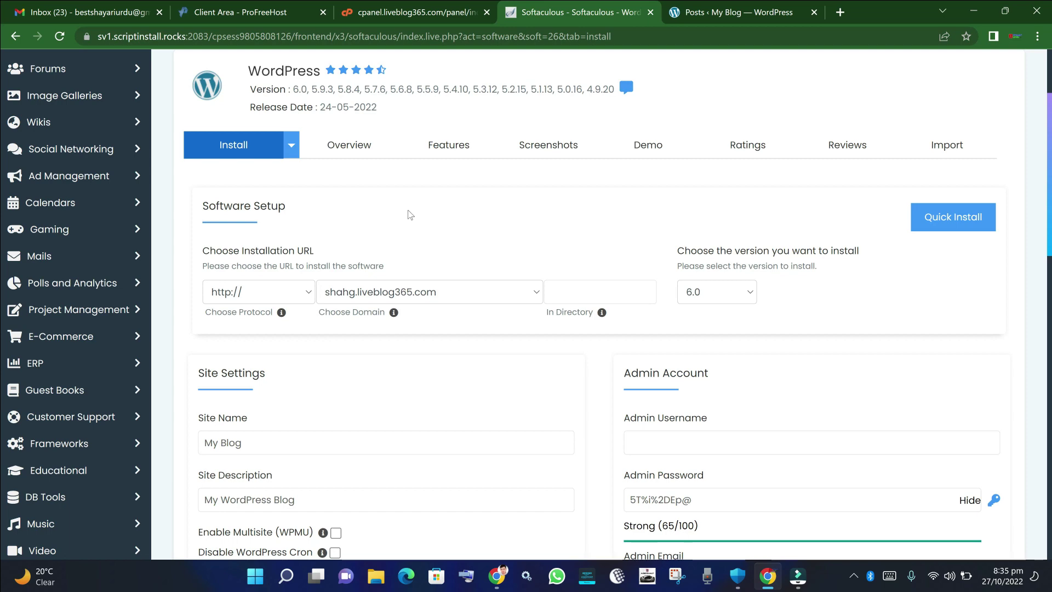
scroll(410, 214, down, 1)
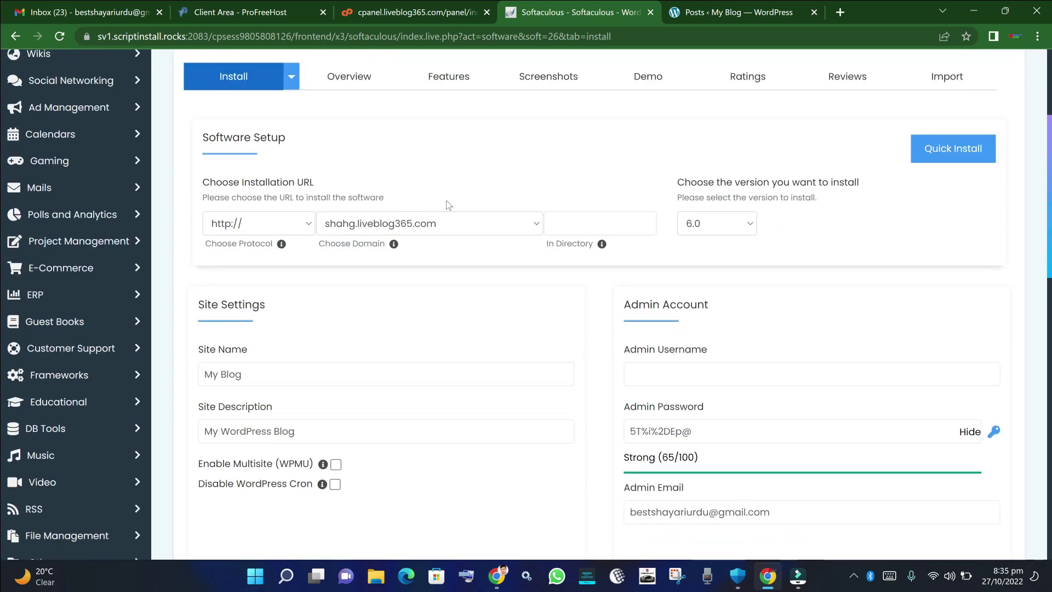
scroll(493, 195, down, 1)
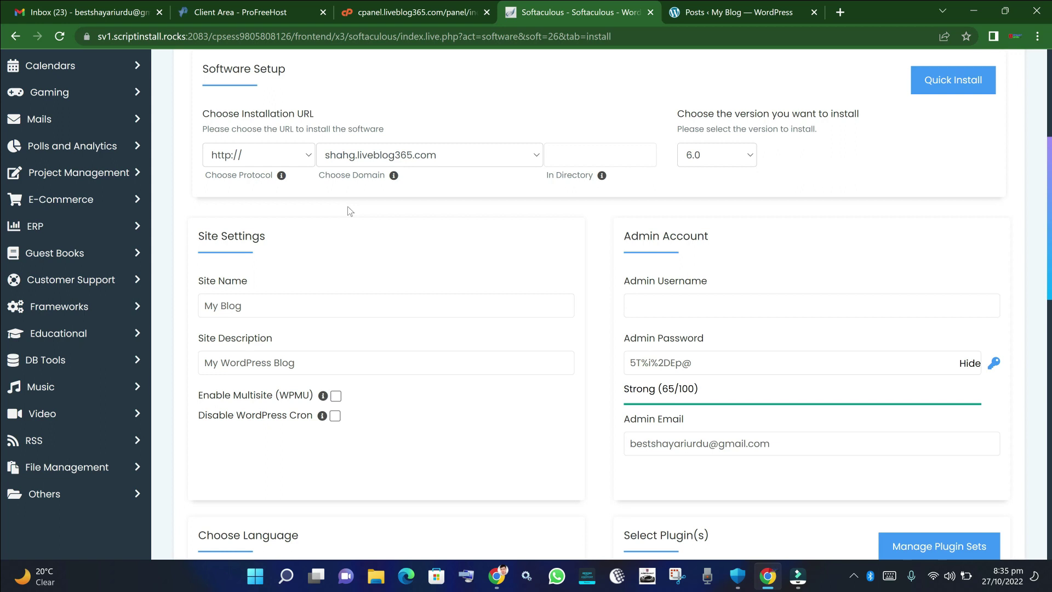
click(249, 13)
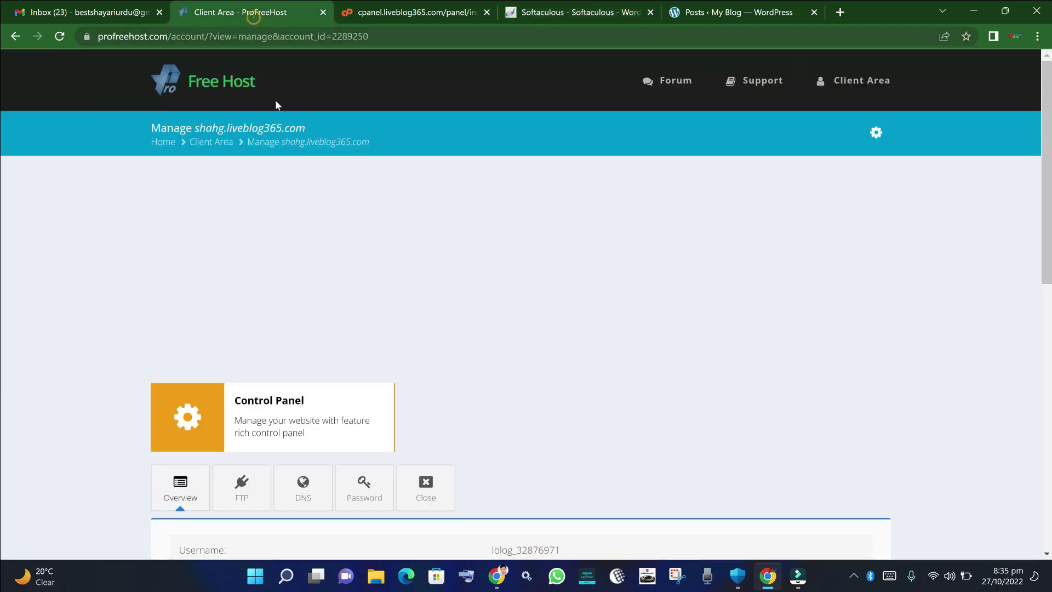